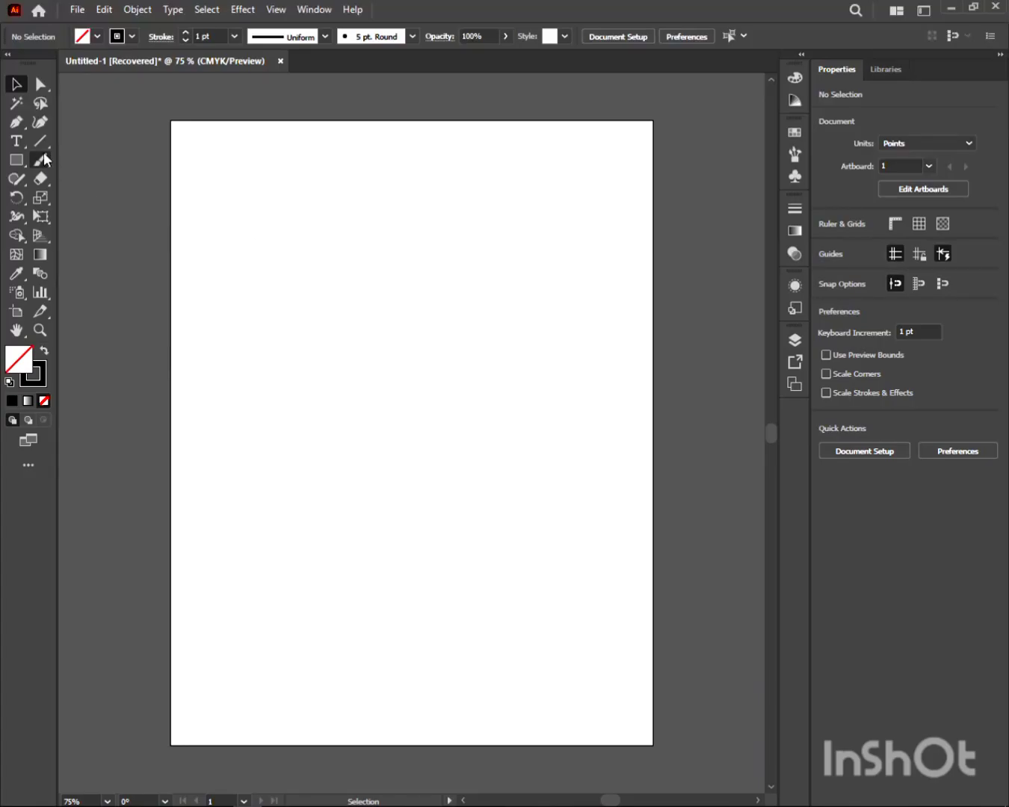
# Step: Type TOLC on the artboard, enlarge it, and set it in Franklin Gothic Medium
pyautogui.click(266, 364)
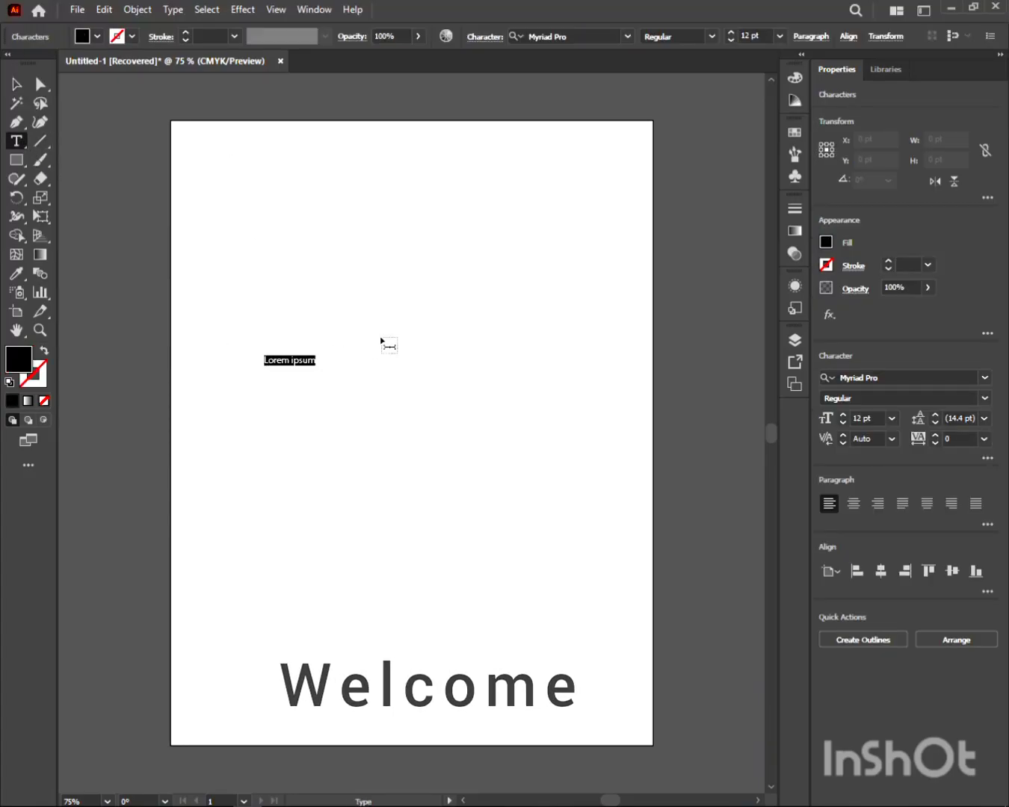
pyautogui.write('TOU')
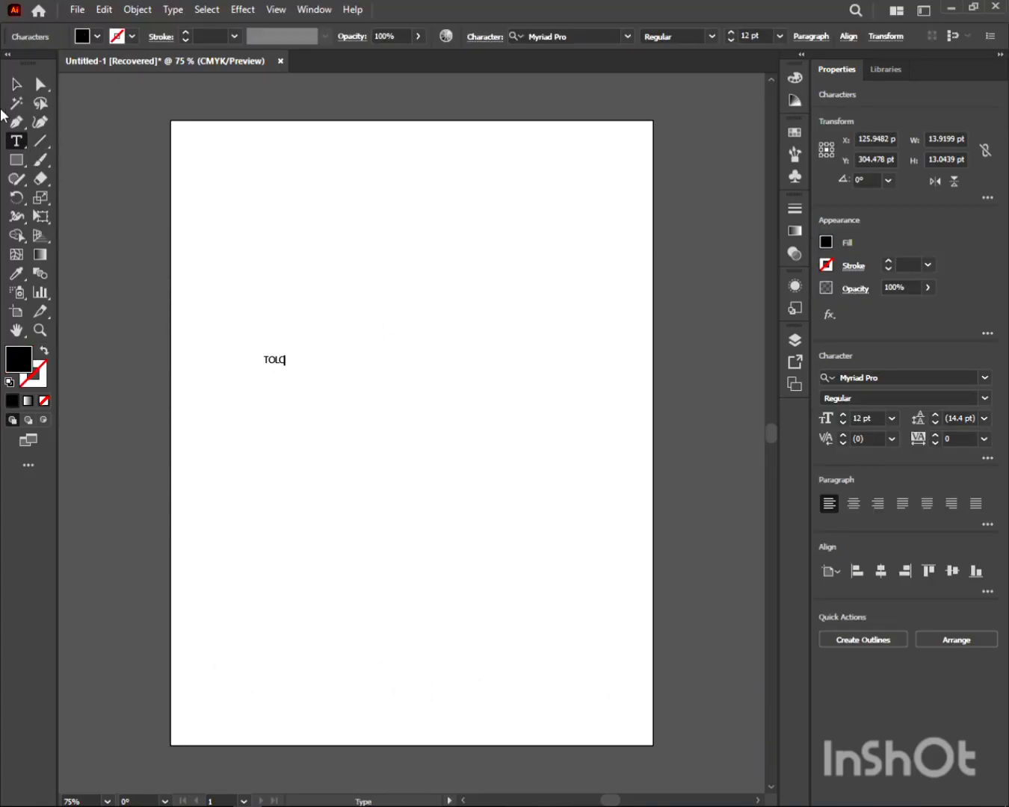
pyautogui.click(16, 83)
pyautogui.moveTo(286, 368)
pyautogui.mouseDown()
pyautogui.moveTo(366, 404)
pyautogui.moveTo(577, 400)
pyautogui.mouseUp()
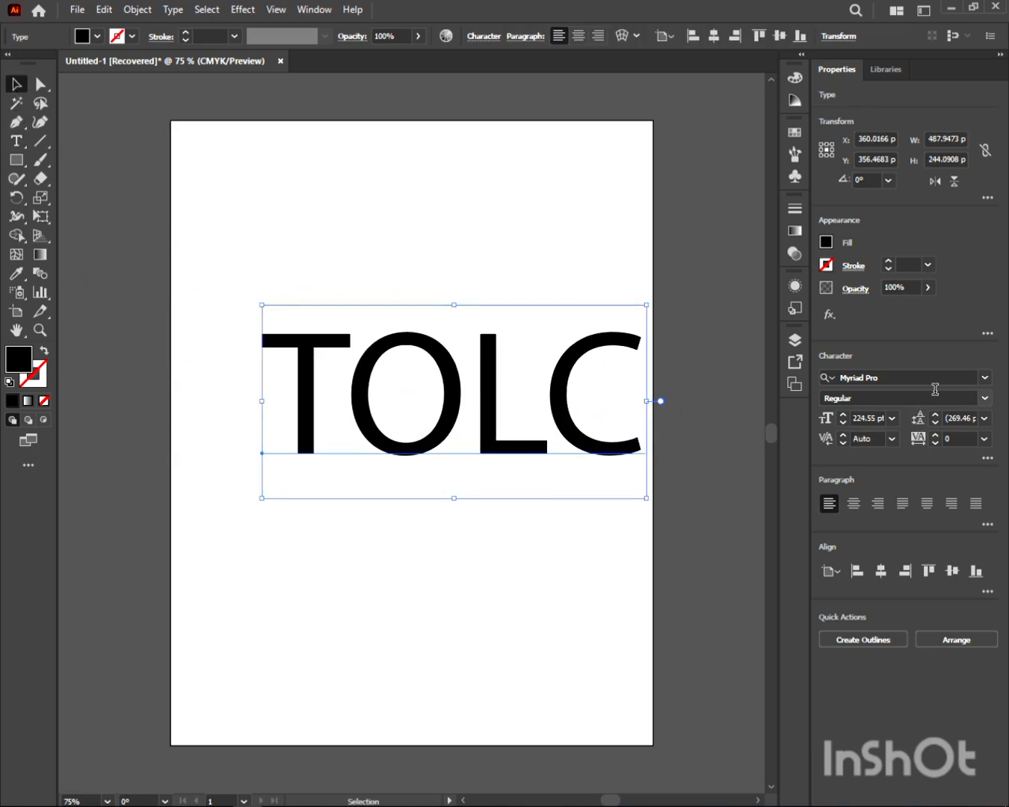
pyautogui.click(986, 378)
pyautogui.click(910, 474)
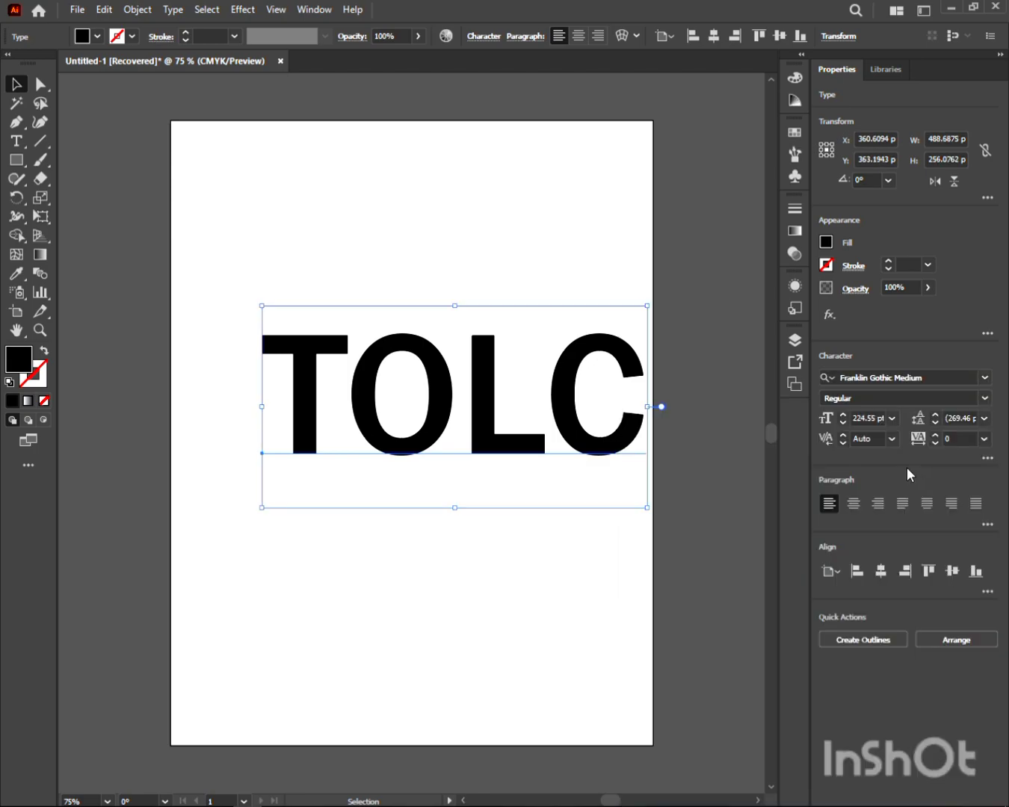
pyautogui.moveTo(560, 394); pyautogui.dragTo(513, 380)
pyautogui.moveTo(602, 484); pyautogui.dragTo(614, 494)
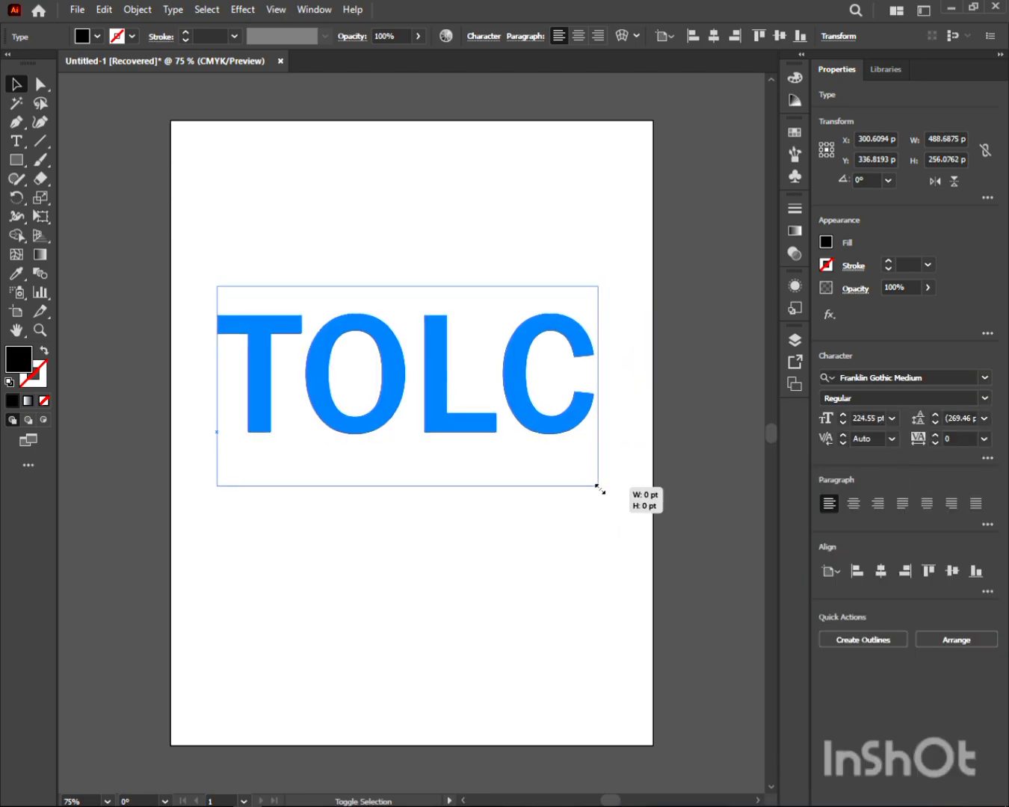
# Step: Convert TOLC to outlines with no fill and a 1 pt stroke
pyautogui.rightClick(557, 425)
pyautogui.click(618, 535)
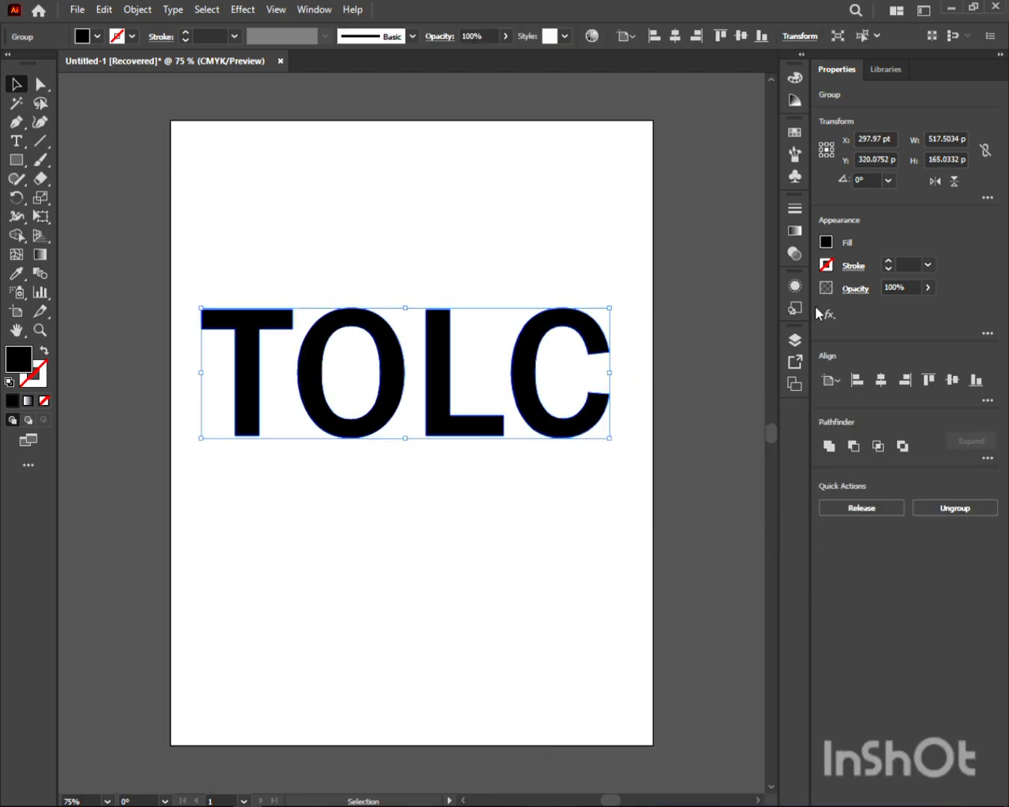
pyautogui.click(826, 242)
pyautogui.click(656, 297)
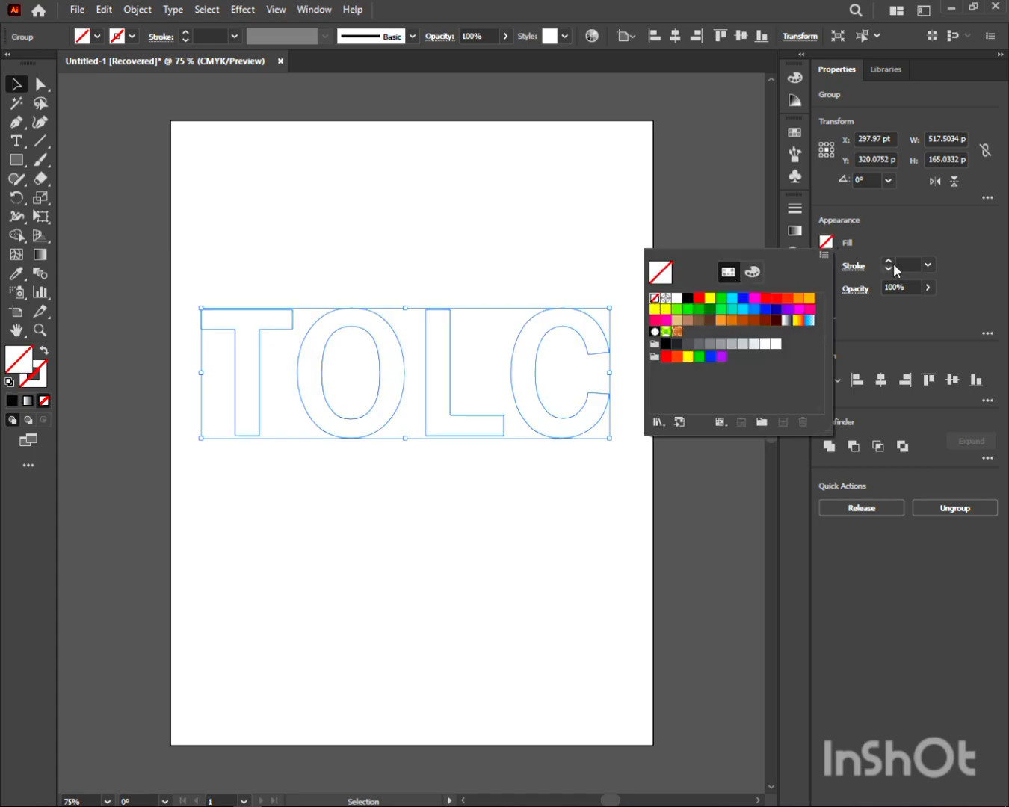
pyautogui.click(888, 261)
pyautogui.click(928, 266)
pyautogui.click(945, 325)
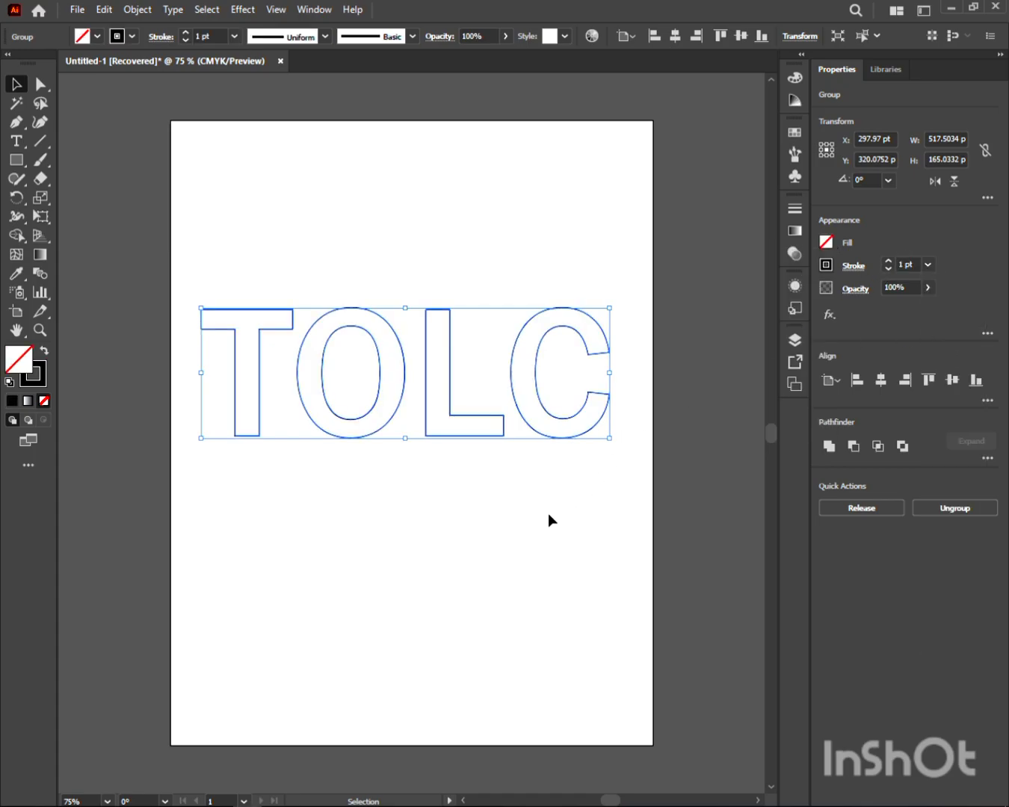
pyautogui.click(408, 464)
# Step: Draw a triangle over the T stem that tapers to a point at its base
pyautogui.press('p')
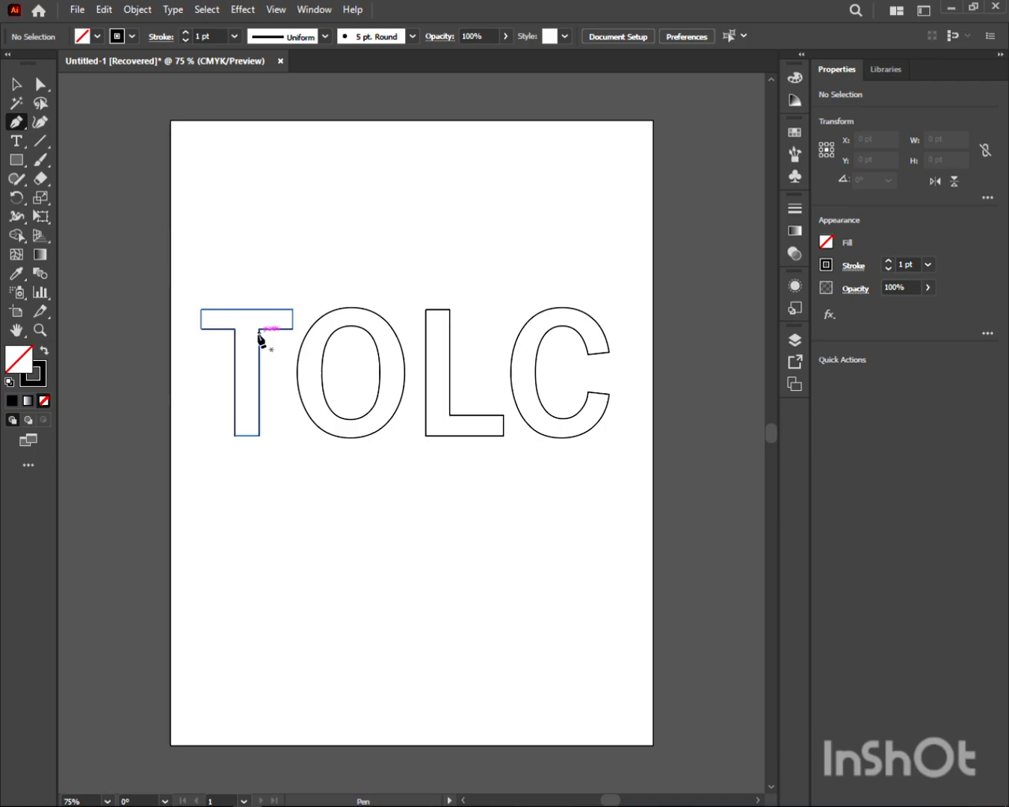
pyautogui.click(259, 329)
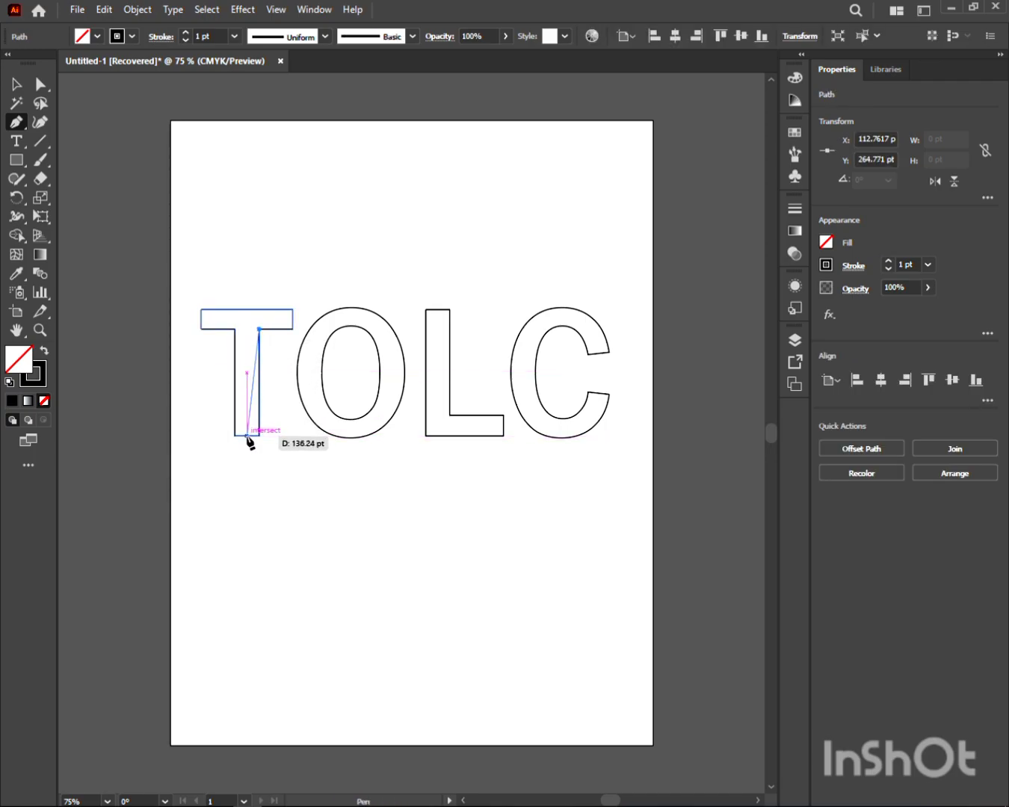
pyautogui.click(247, 436)
pyautogui.click(236, 329)
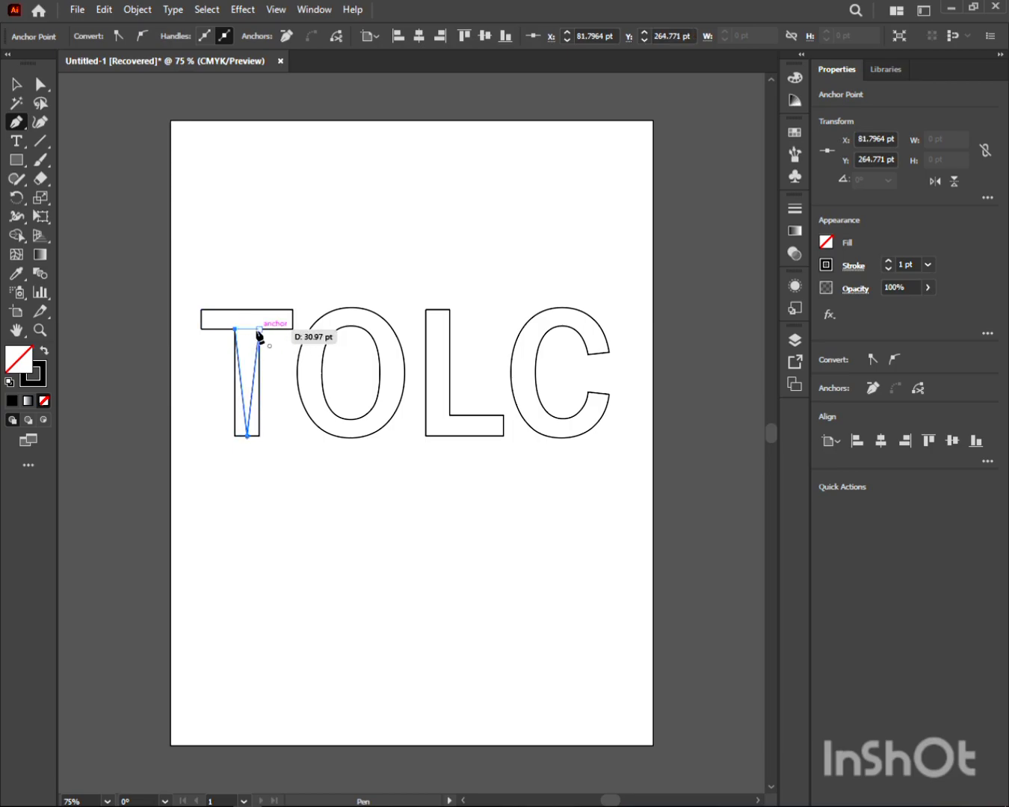
pyautogui.click(258, 329)
pyautogui.click(15, 84)
pyautogui.click(100, 125)
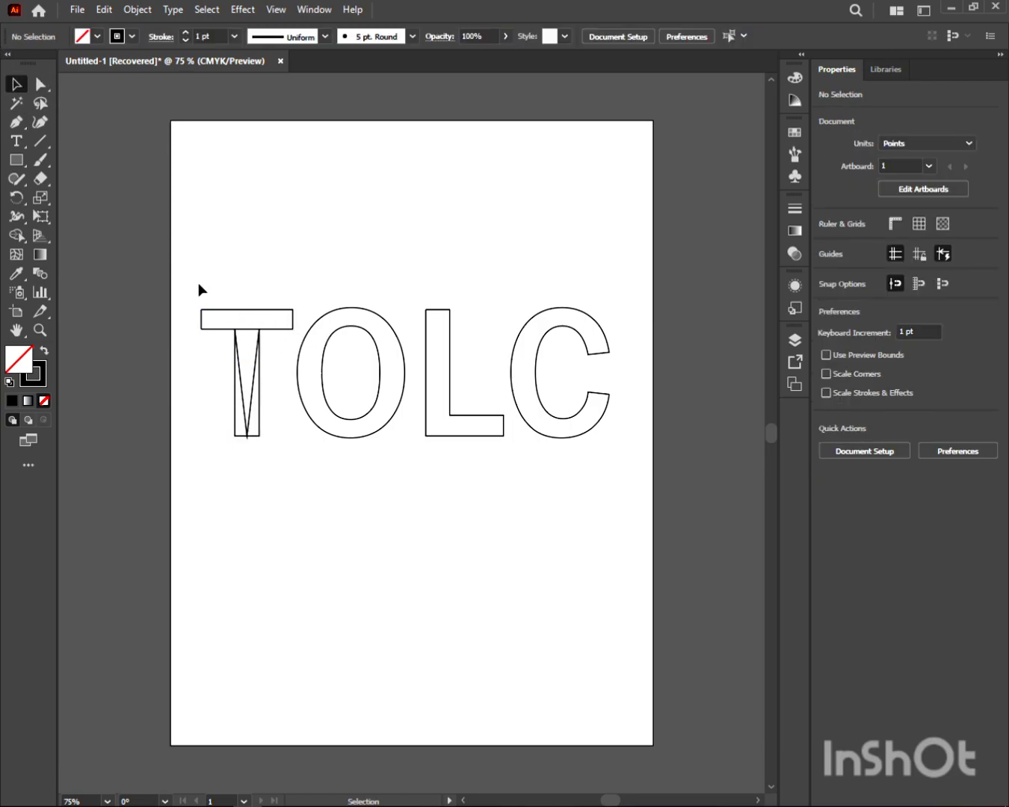
# Step: Use Shape Builder to delete the stem's side slivers and merge the crossbar with the spike
pyautogui.hotkey('ctrl', 'a')
pyautogui.hotkey('shift', 'm')
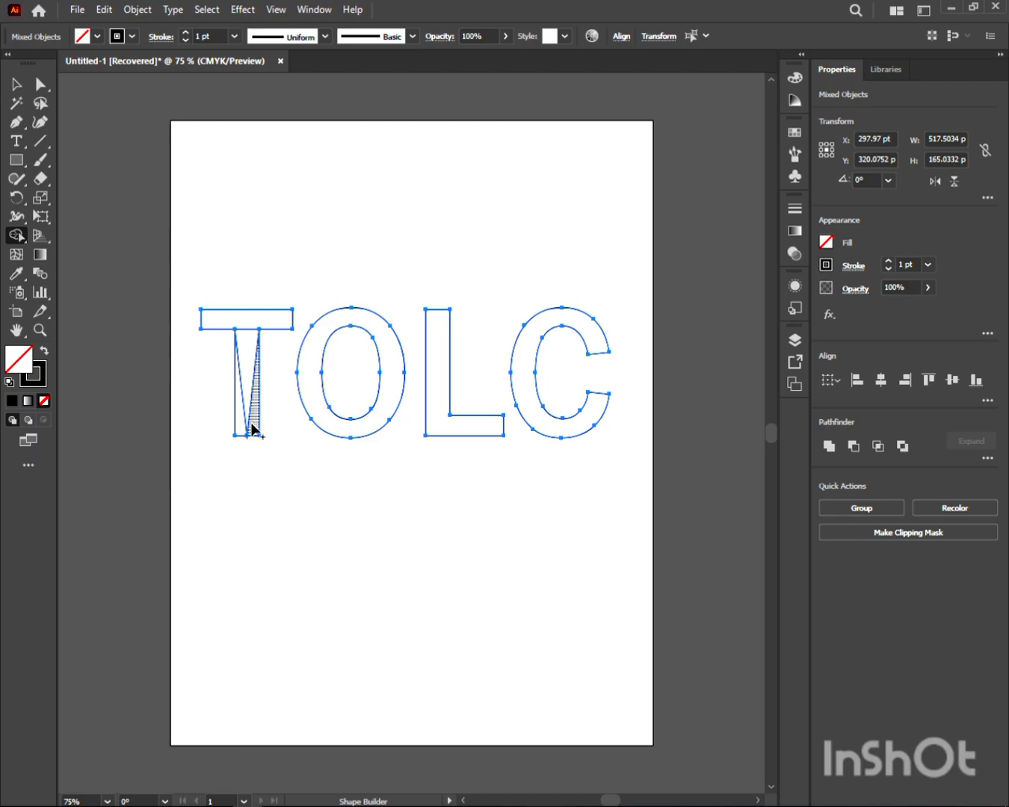
pyautogui.moveTo(238, 333); pyautogui.dragTo(247, 434)
pyautogui.moveTo(216, 322); pyautogui.dragTo(248, 329)
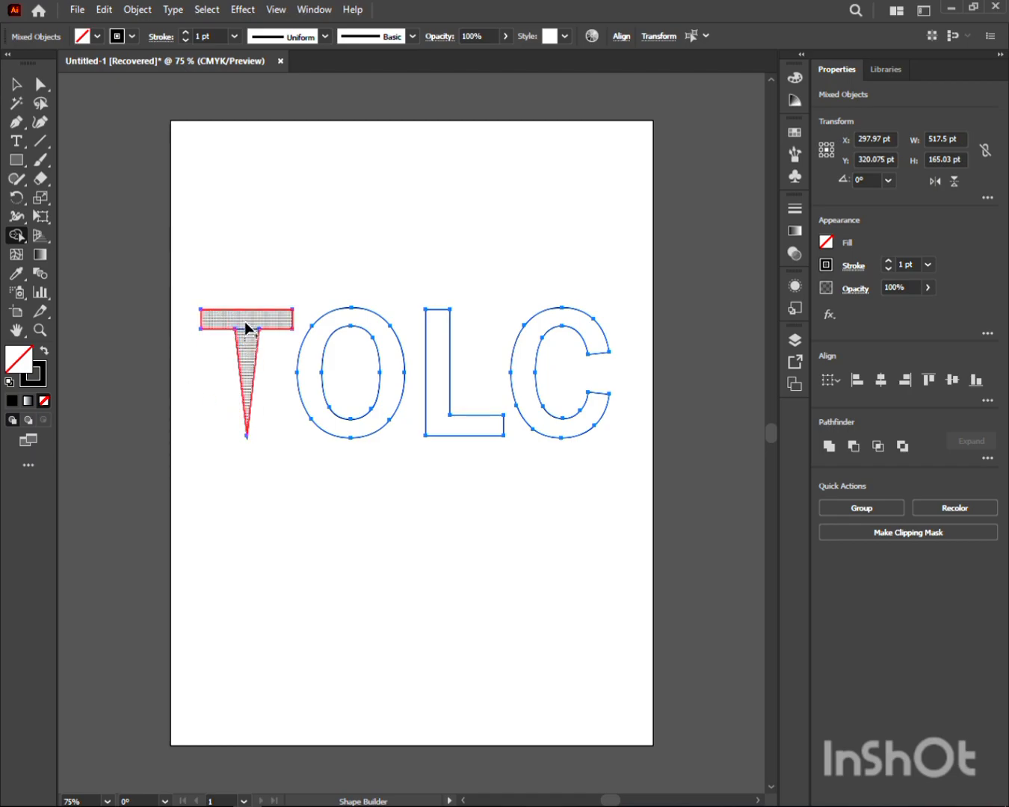
pyautogui.click(16, 83)
# Step: Round the corners of the T's top bar with live corners
pyautogui.click(196, 165)
pyautogui.press('a')
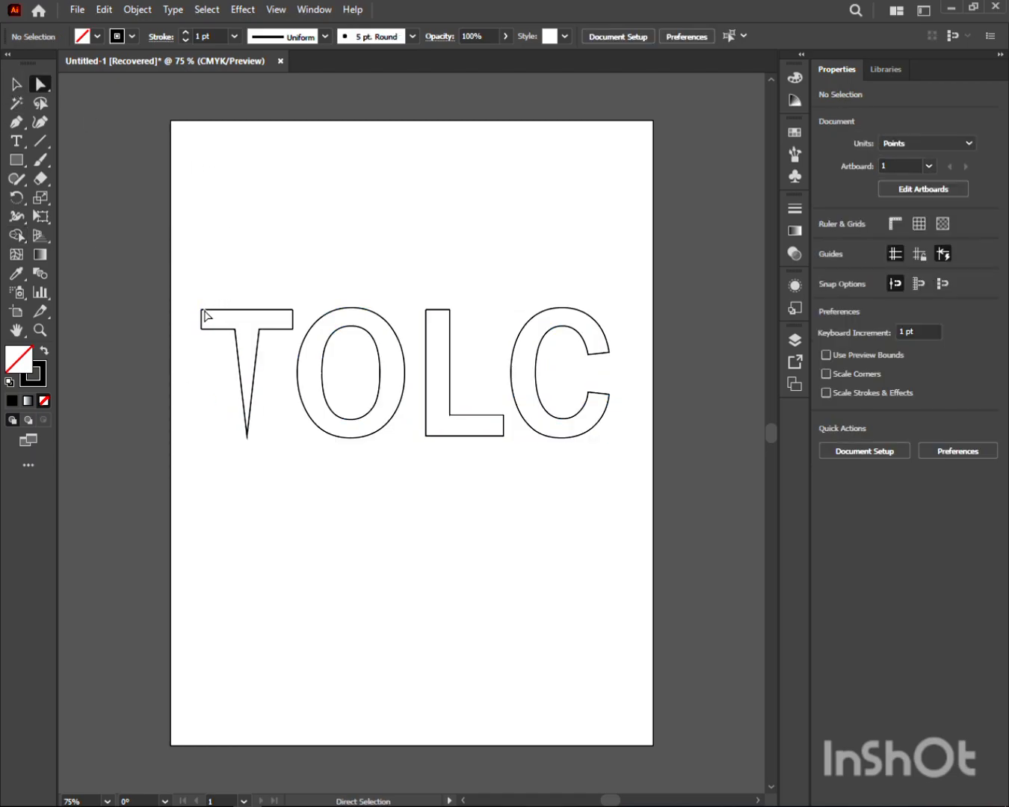
pyautogui.click(201, 309)
pyautogui.click(289, 329)
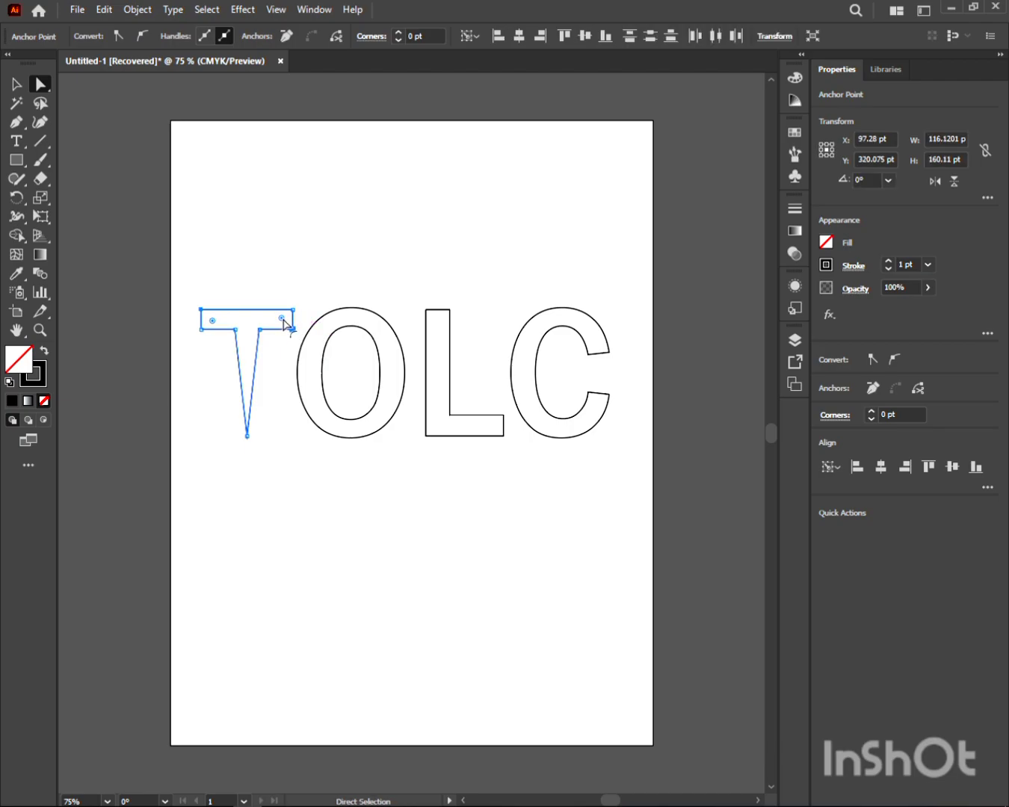
pyautogui.moveTo(287, 325); pyautogui.dragTo(281, 320)
pyautogui.click(288, 301)
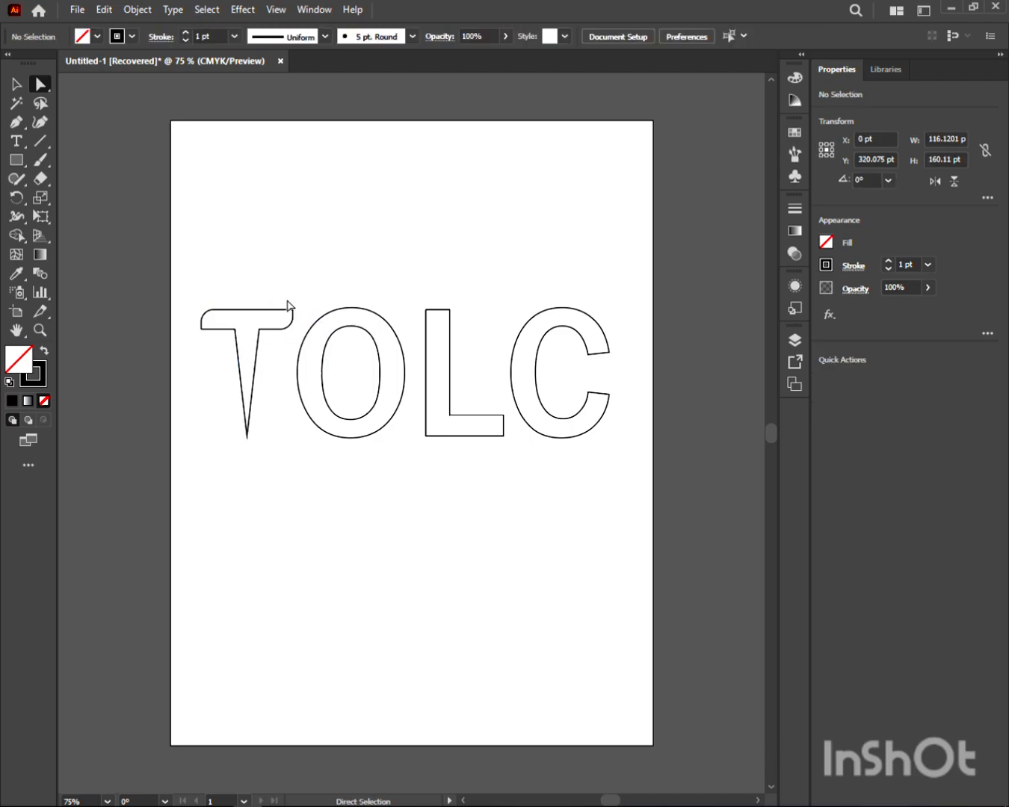
# Step: Round the L's bottom-right and top-right corners
pyautogui.click(425, 310)
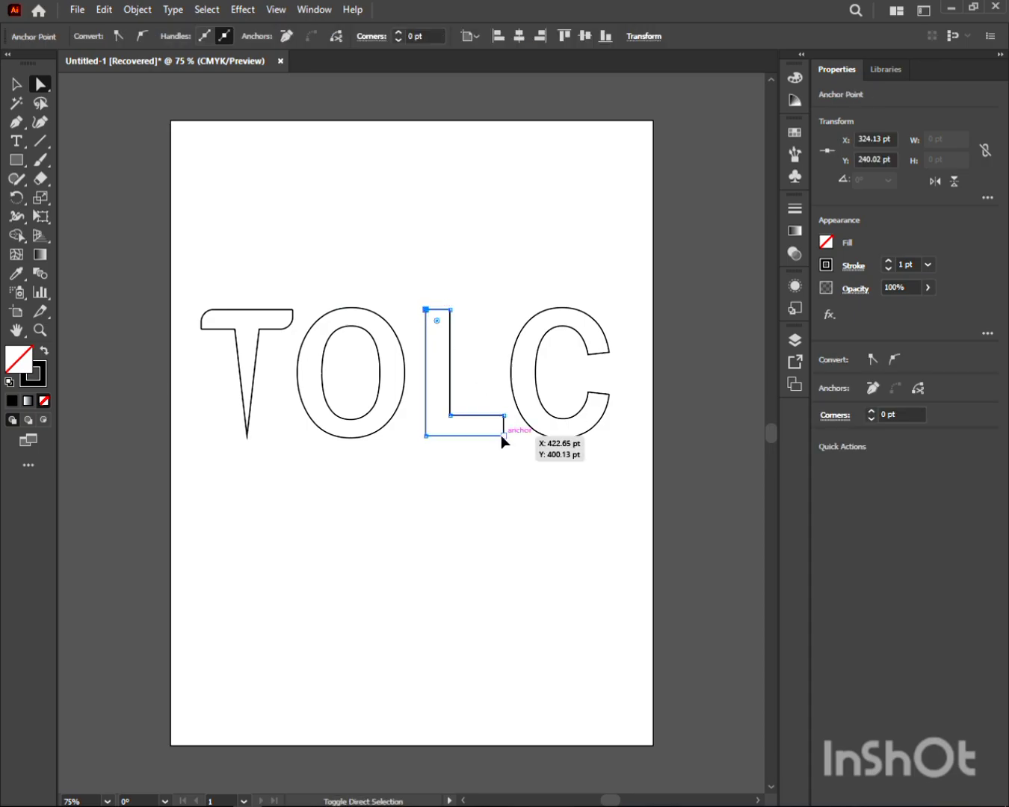
pyautogui.keyDown('shift'); pyautogui.click(503, 436); pyautogui.keyUp('shift')
pyautogui.moveTo(493, 425); pyautogui.dragTo(490, 424)
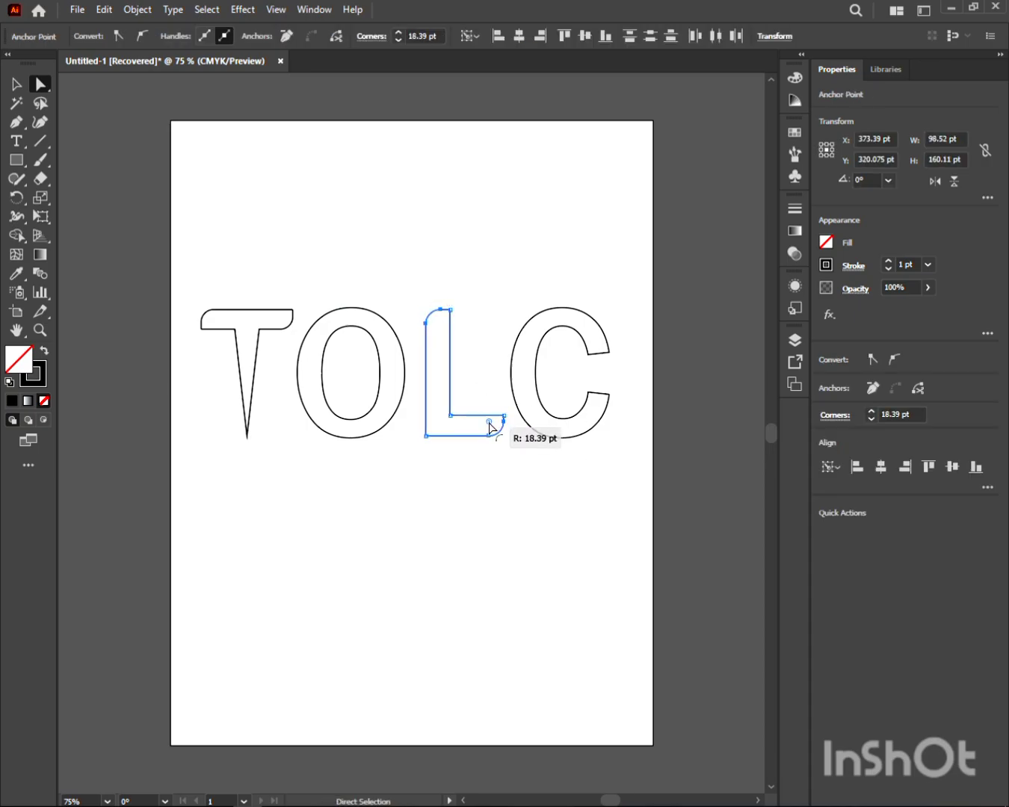
pyautogui.click(480, 461)
pyautogui.click(505, 420)
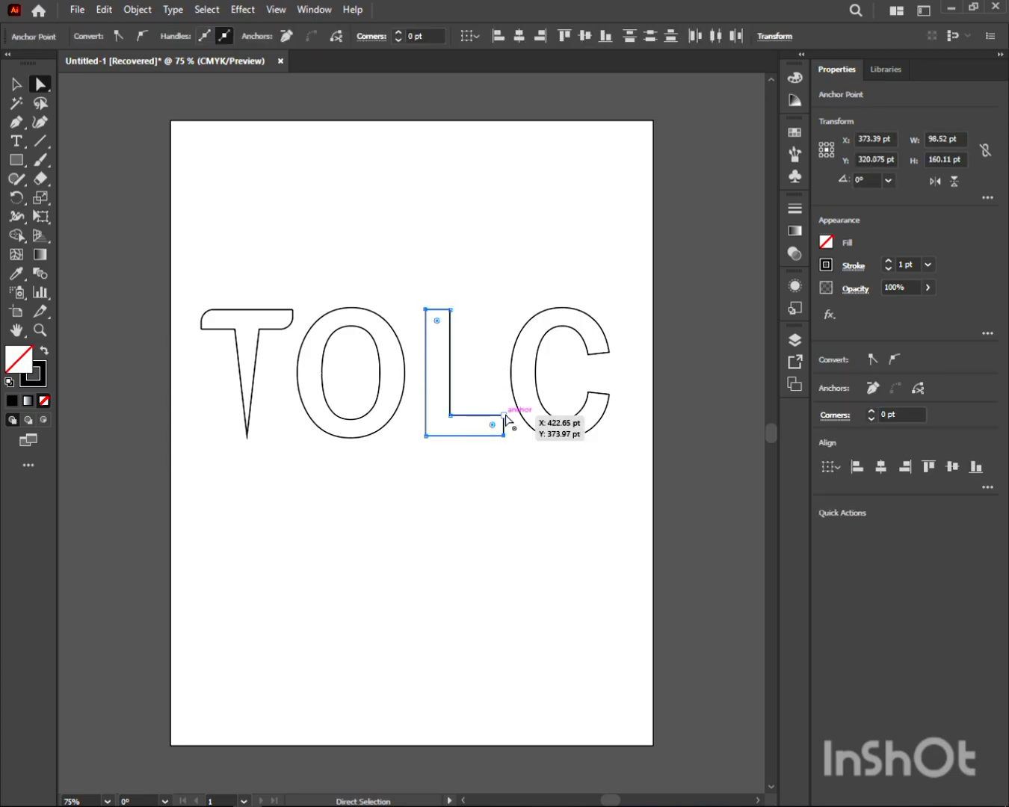
pyautogui.keyDown('shift'); pyautogui.click(449, 309); pyautogui.keyUp('shift')
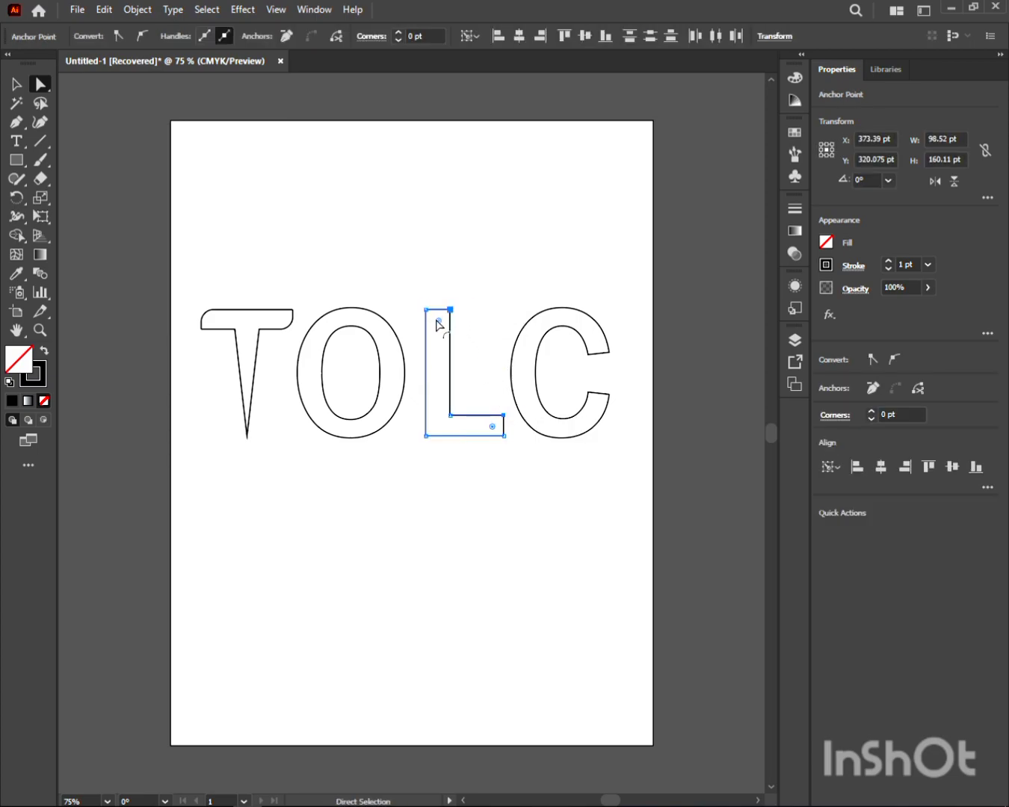
pyautogui.moveTo(441, 322); pyautogui.dragTo(436, 328)
pyautogui.click(505, 331)
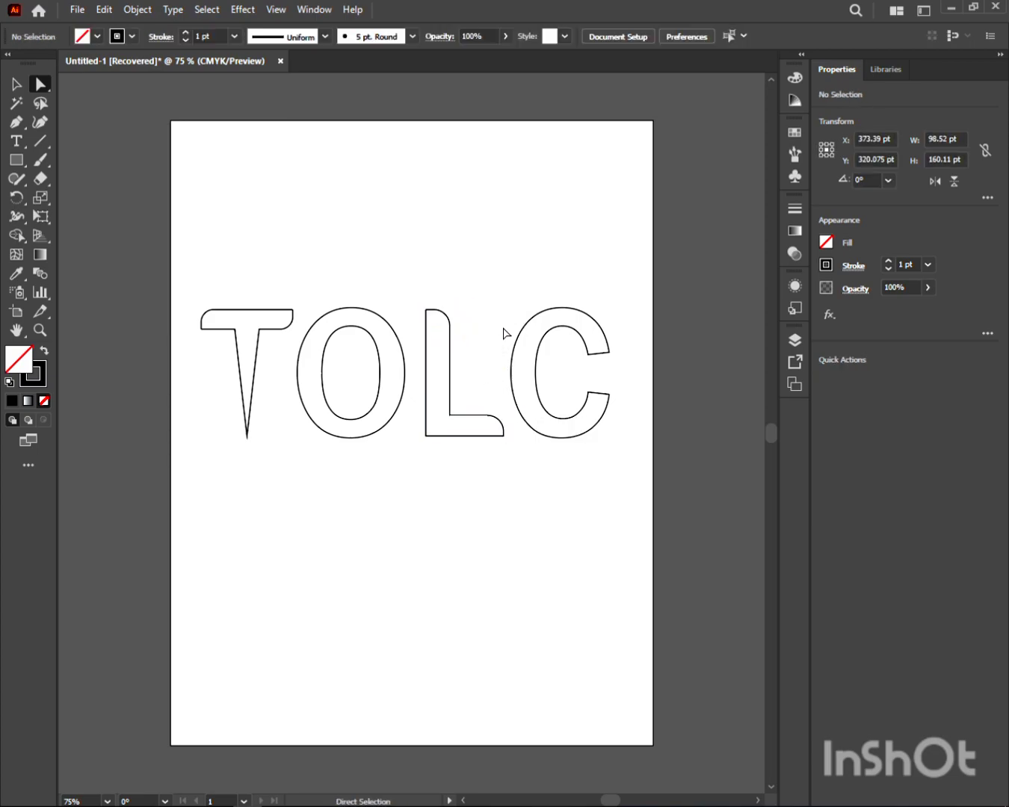
# Step: Round the corners at both ends of the C
pyautogui.click(588, 356)
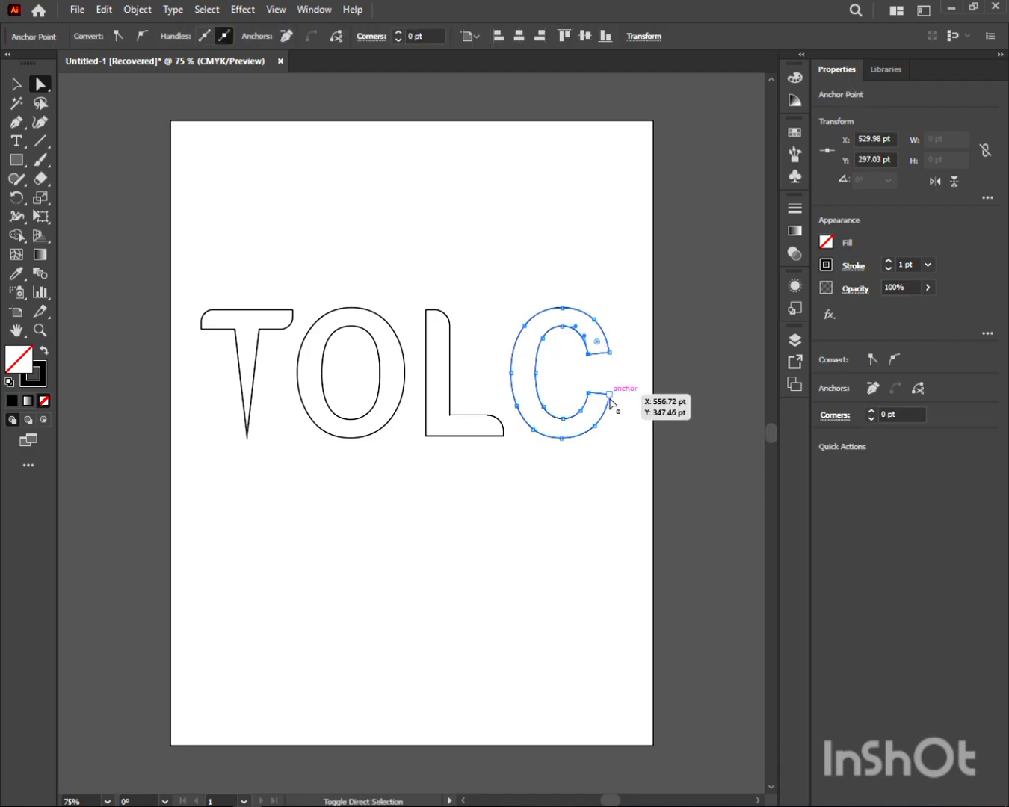
pyautogui.keyDown('shift'); pyautogui.click(610, 396); pyautogui.keyUp('shift')
pyautogui.moveTo(605, 397); pyautogui.dragTo(599, 410)
pyautogui.click(581, 379)
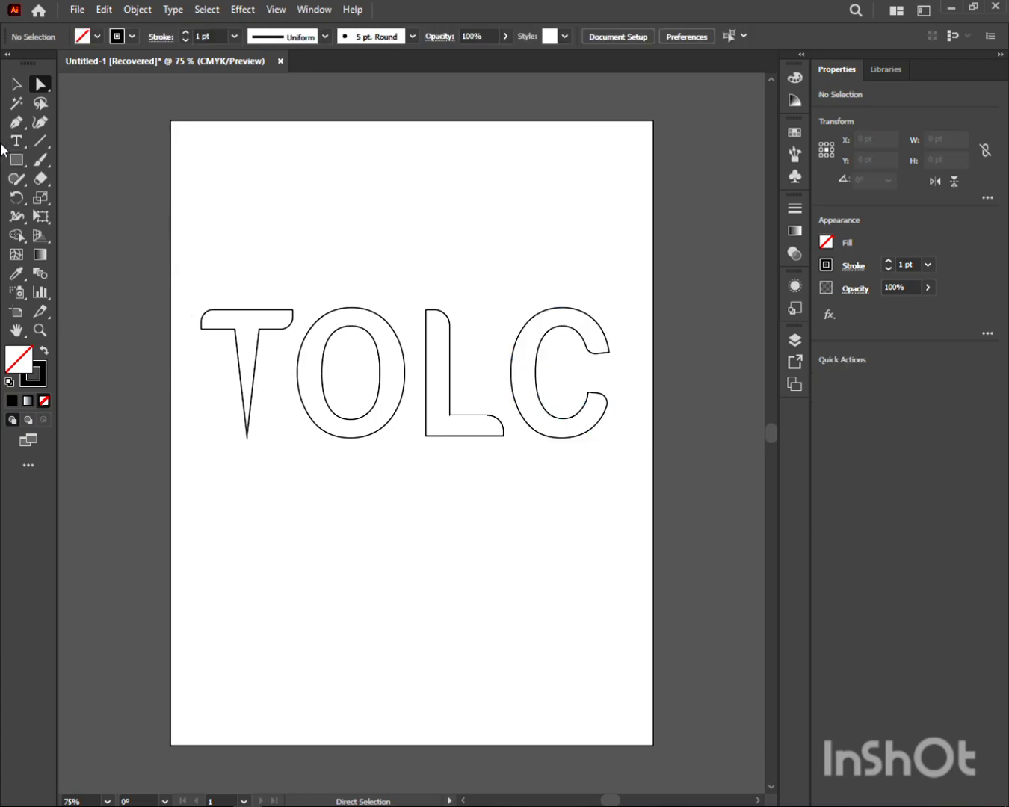
# Step: Draw a circle below the T and O and duplicate it to the right
pyautogui.moveTo(13, 157); pyautogui.dragTo(88, 195)
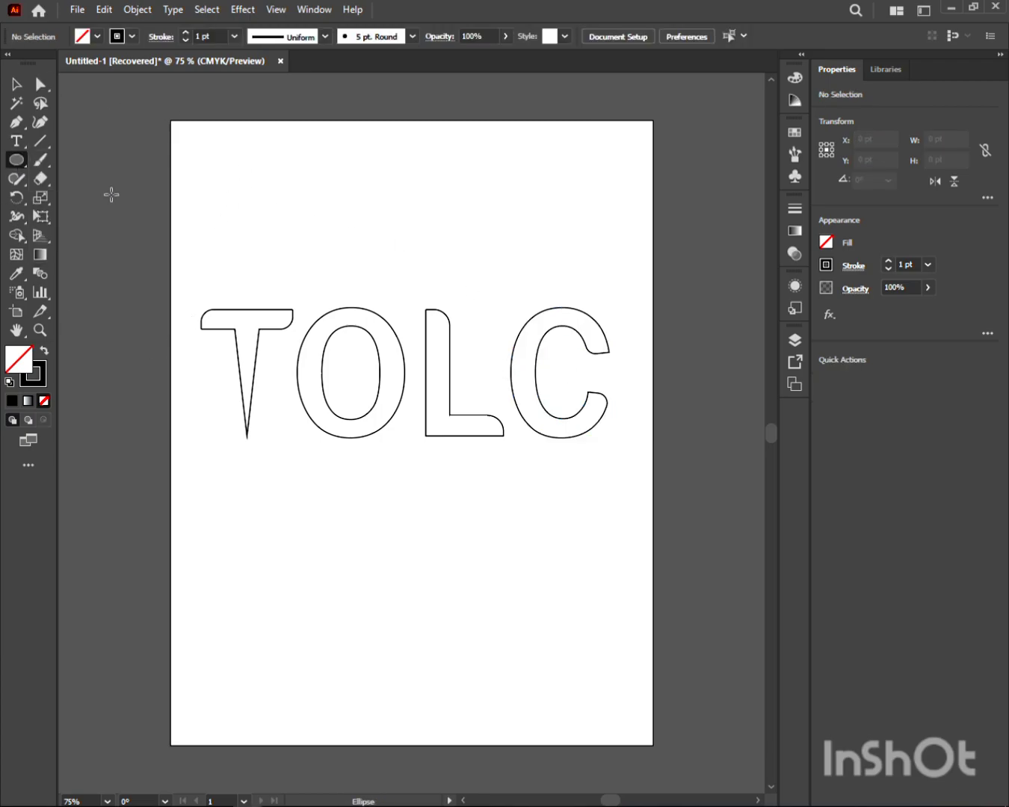
pyautogui.moveTo(308, 553); pyautogui.dragTo(356, 601)
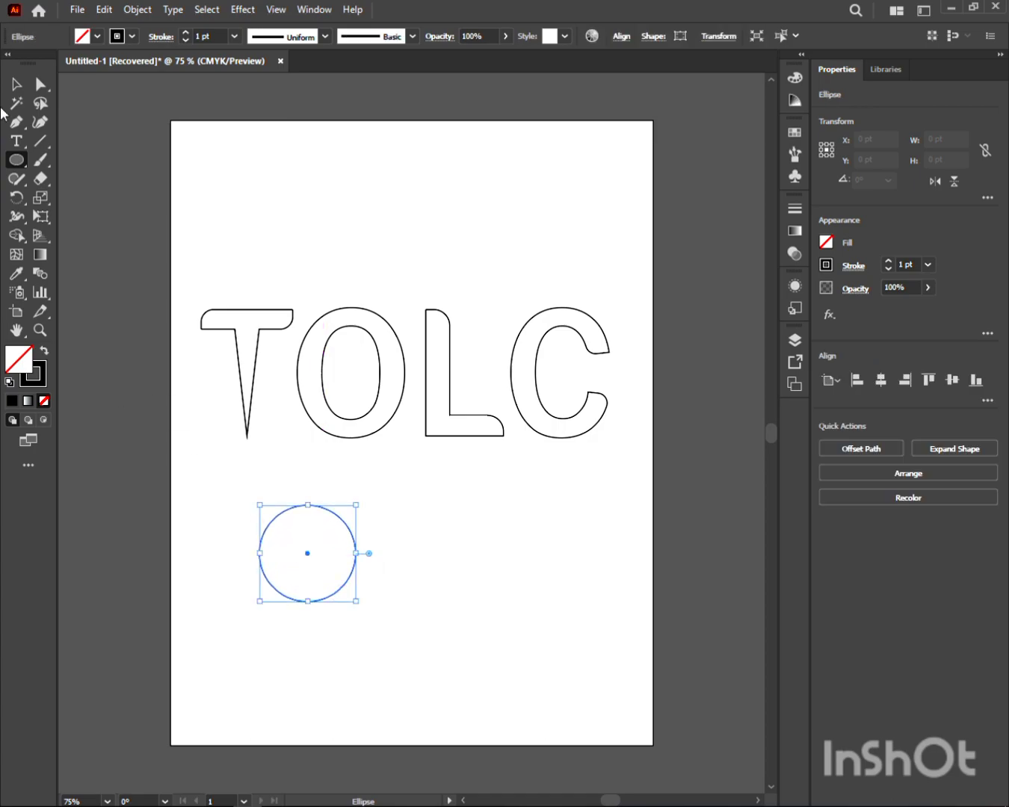
pyautogui.click(16, 83)
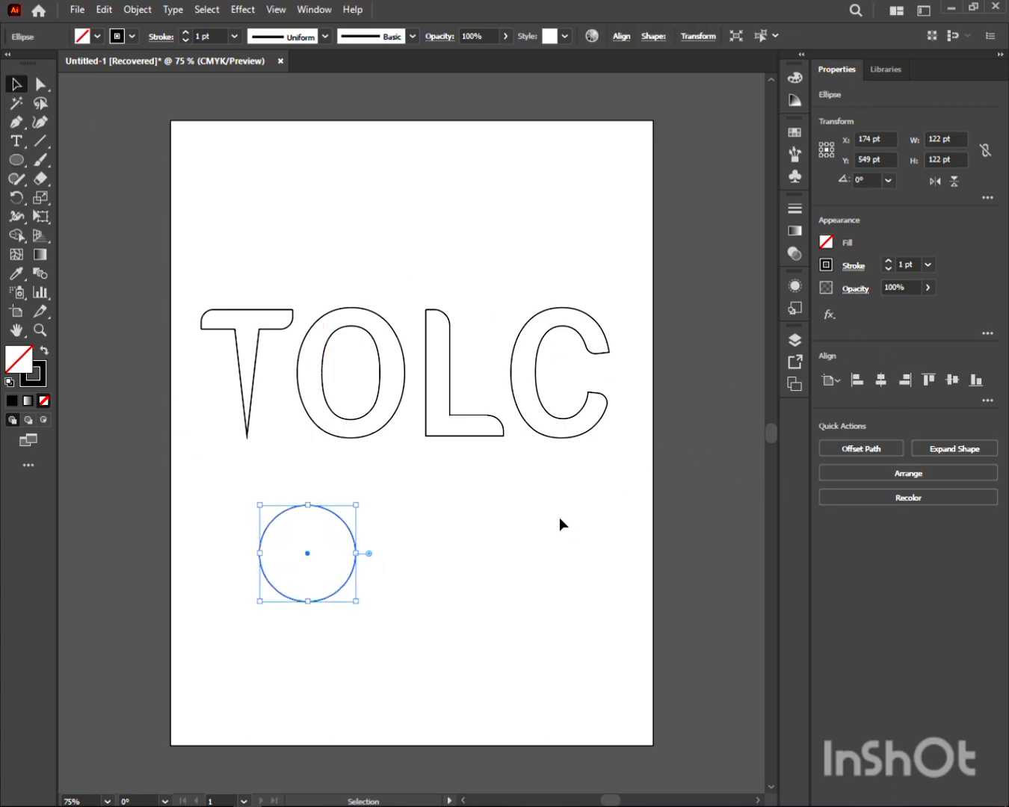
pyautogui.moveTo(294, 553); pyautogui.dragTo(432, 561)
pyautogui.click(348, 494)
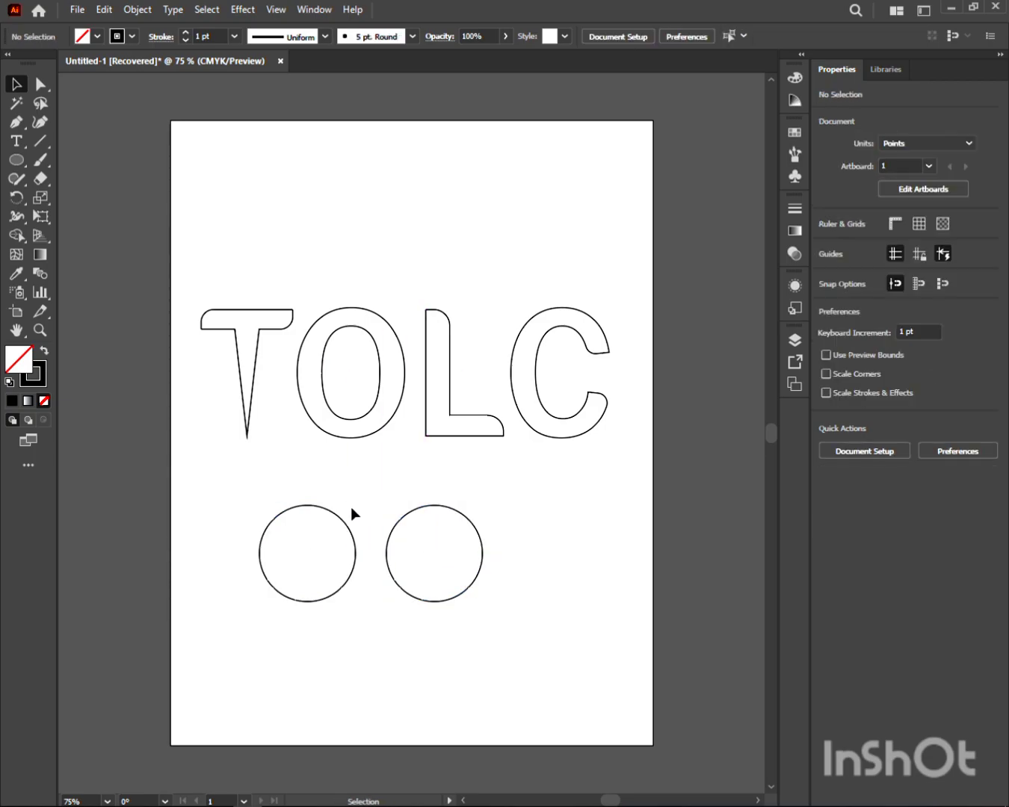
# Step: Draw a short bridge line joining the two circles, then select all three parts
pyautogui.press('p')
pyautogui.click(353, 538)
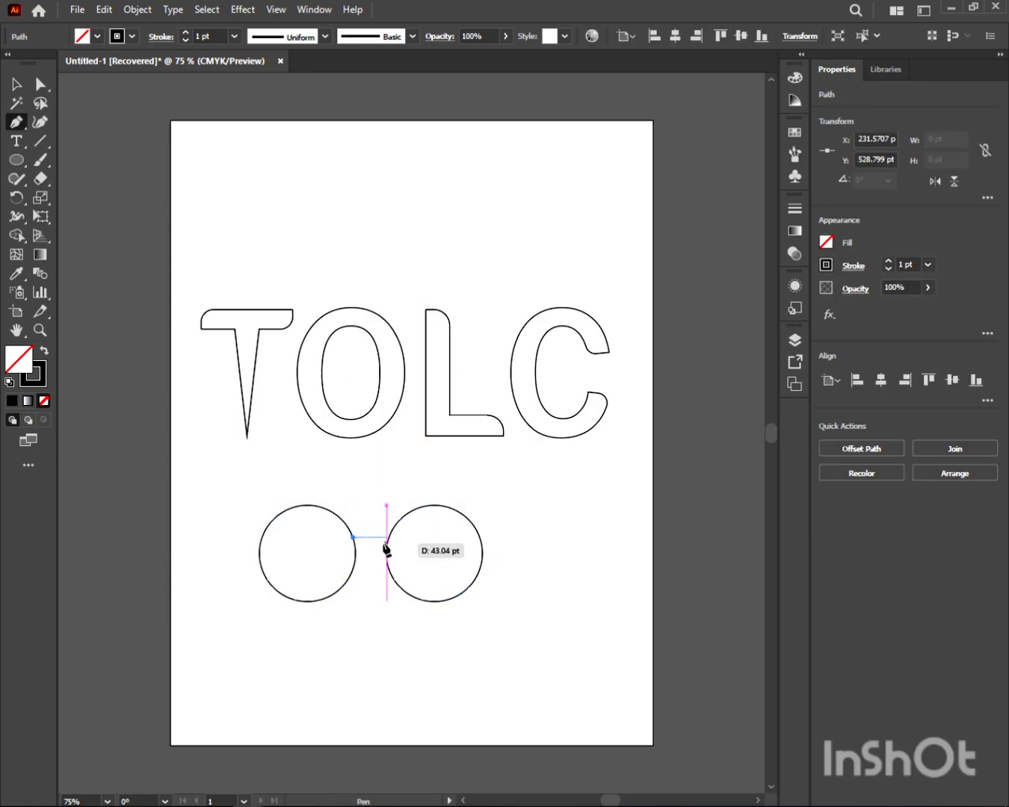
pyautogui.click(388, 538)
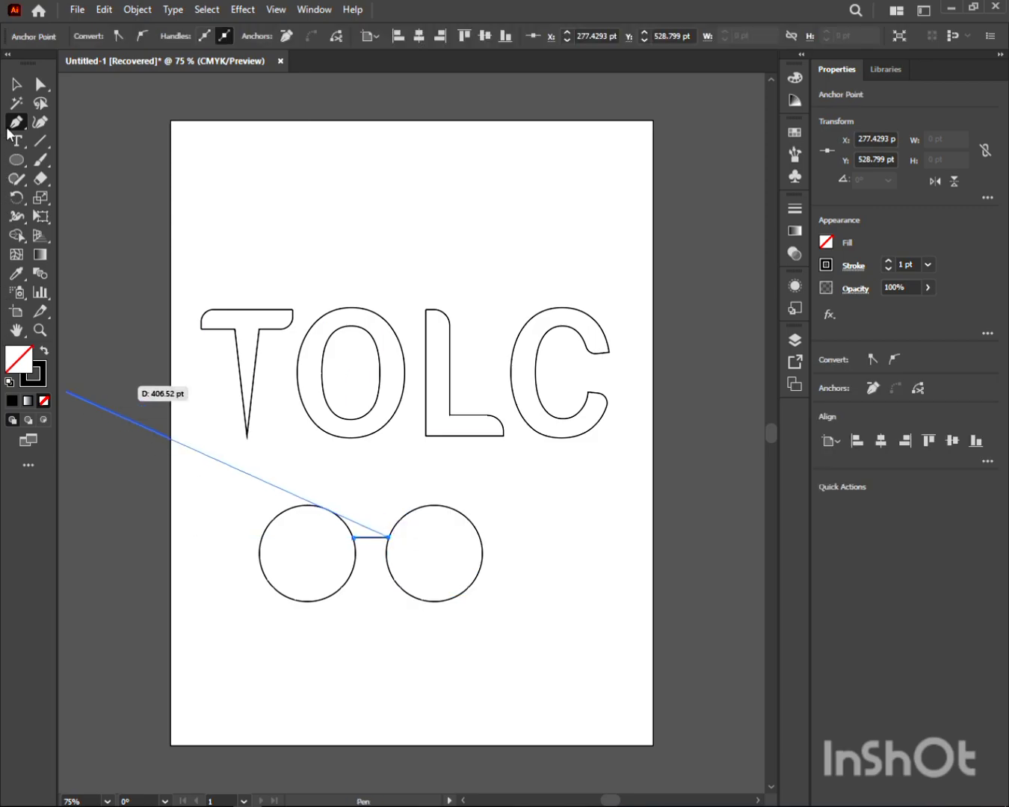
pyautogui.click(16, 84)
pyautogui.click(433, 493)
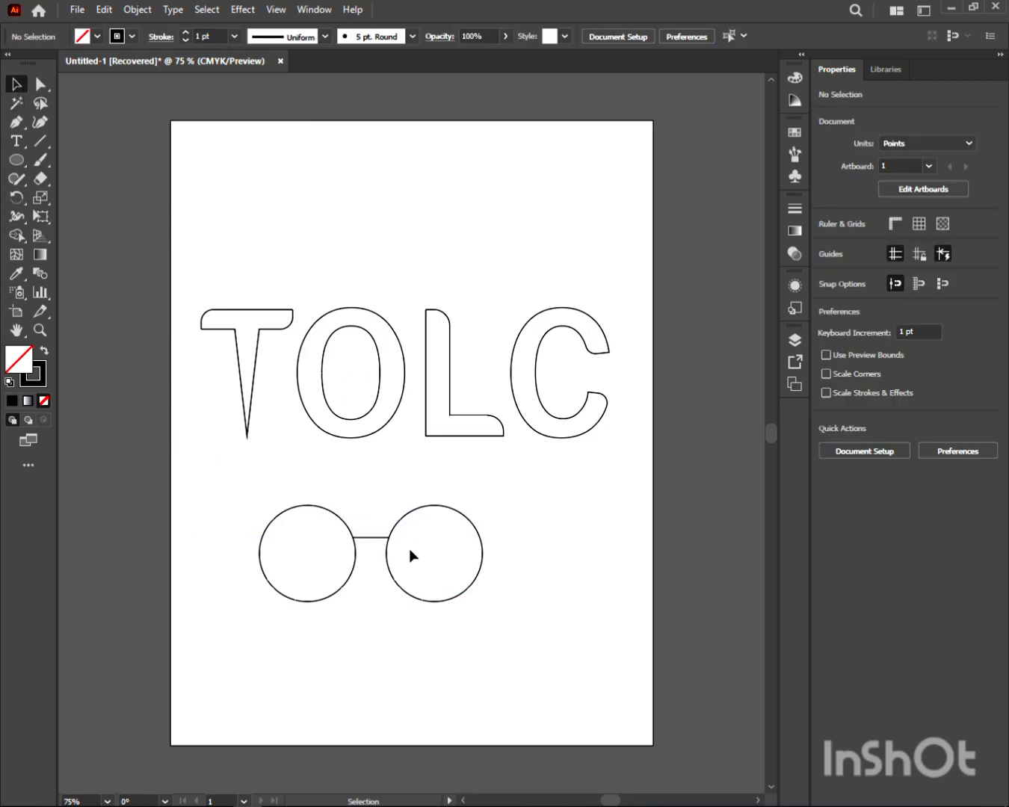
pyautogui.moveTo(292, 533); pyautogui.dragTo(419, 569)
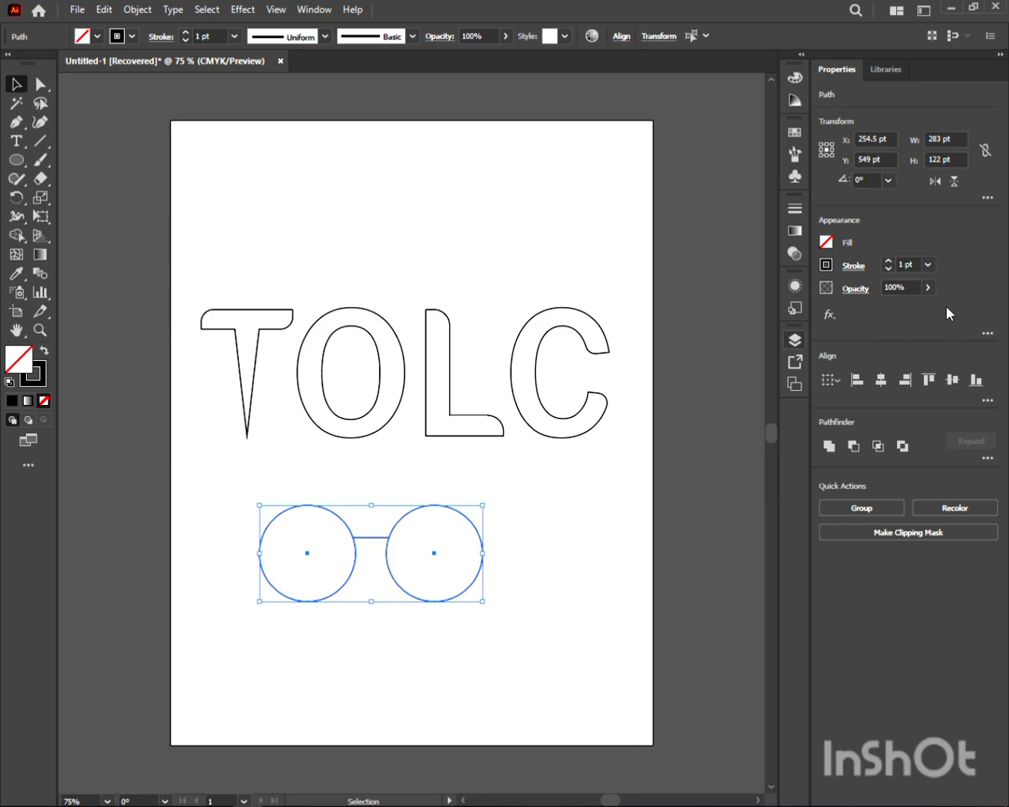
pyautogui.click(929, 266)
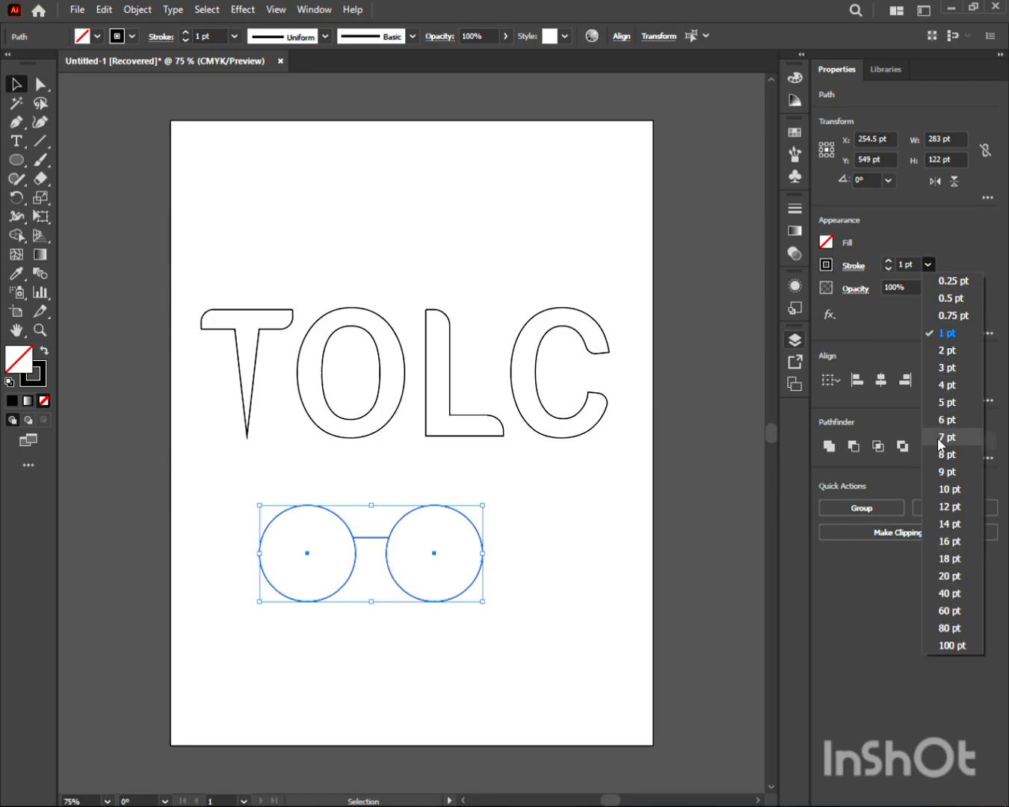
# Step: Give the glasses 10 pt strokes and add a horizontal arm off each outer lens edge
pyautogui.click(937, 489)
pyautogui.click(392, 684)
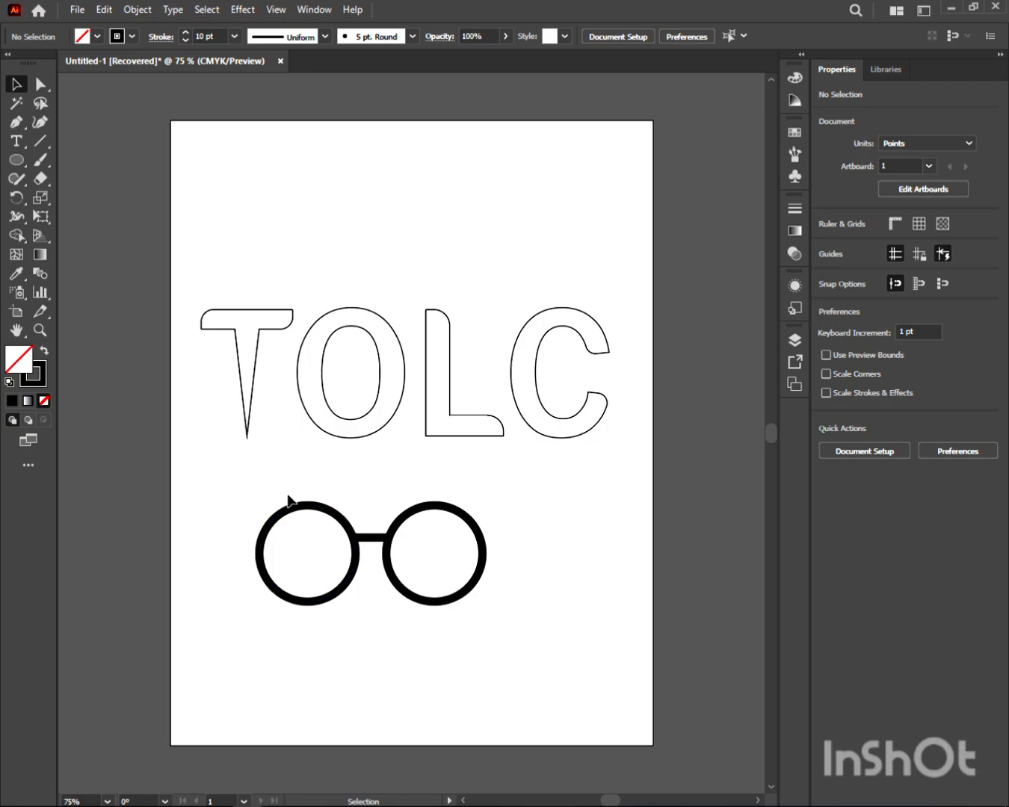
pyautogui.click(40, 141)
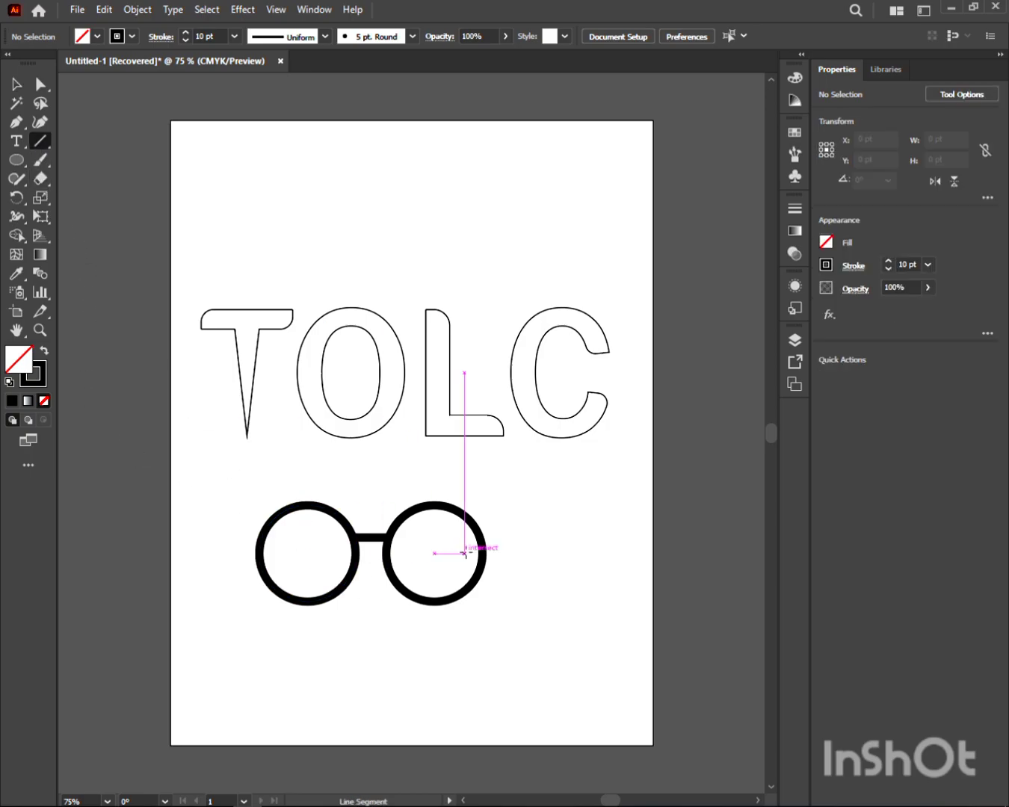
pyautogui.moveTo(484, 554)
pyautogui.mouseDown()
pyautogui.moveTo(521, 554)
pyautogui.moveTo(252, 560)
pyautogui.mouseUp()
pyautogui.press('v')
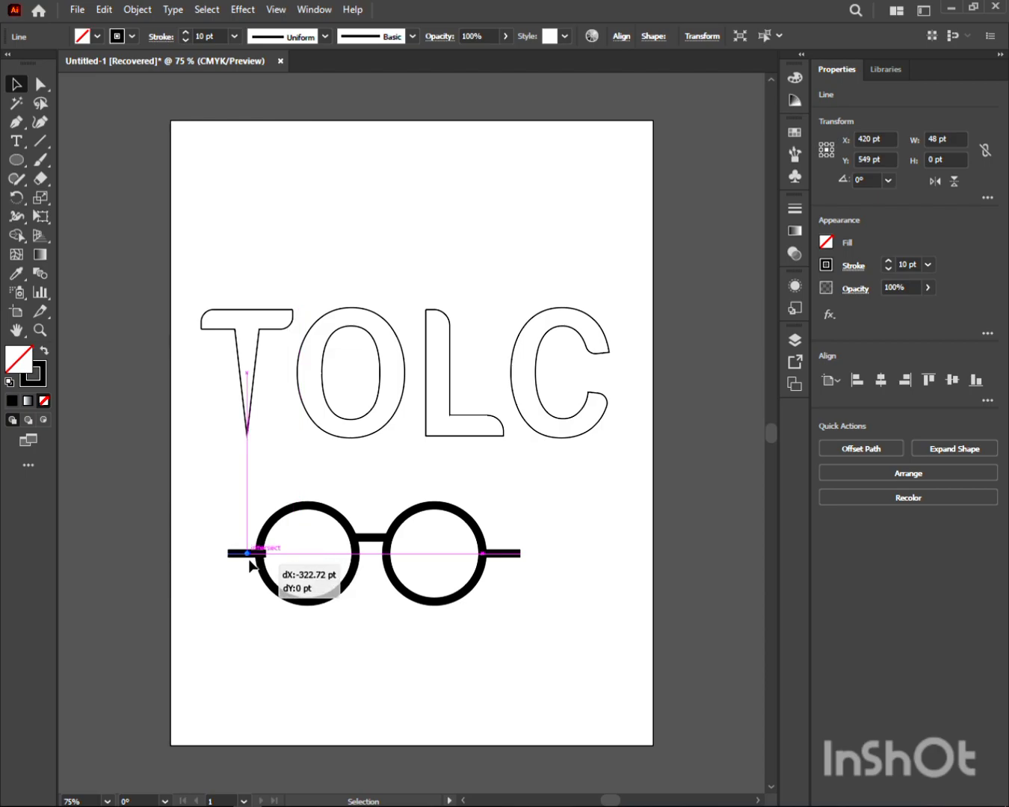
pyautogui.moveTo(252, 562); pyautogui.dragTo(244, 559)
pyautogui.hotkey('ctrl', 'shift', 'a')
pyautogui.click(245, 554)
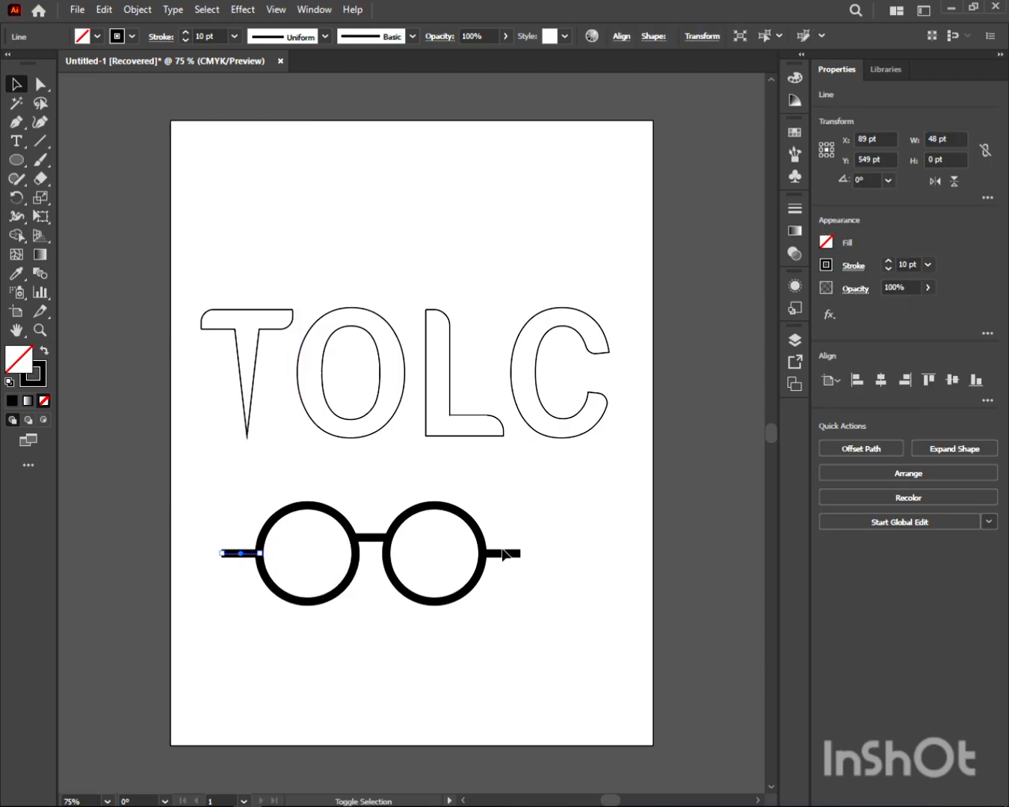
pyautogui.keyDown('shift'); pyautogui.click(514, 556); pyautogui.keyUp('shift')
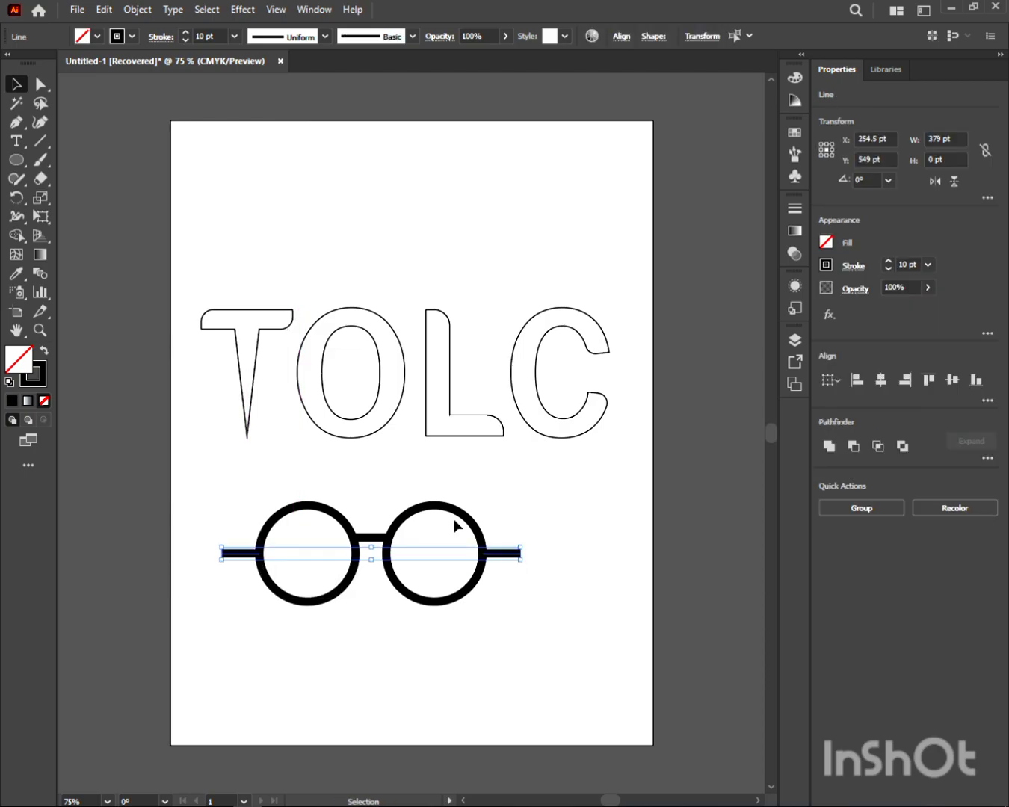
# Step: Expand both arms' fill and stroke into solid shapes with Object > Expand
pyautogui.click(137, 9)
pyautogui.click(168, 196)
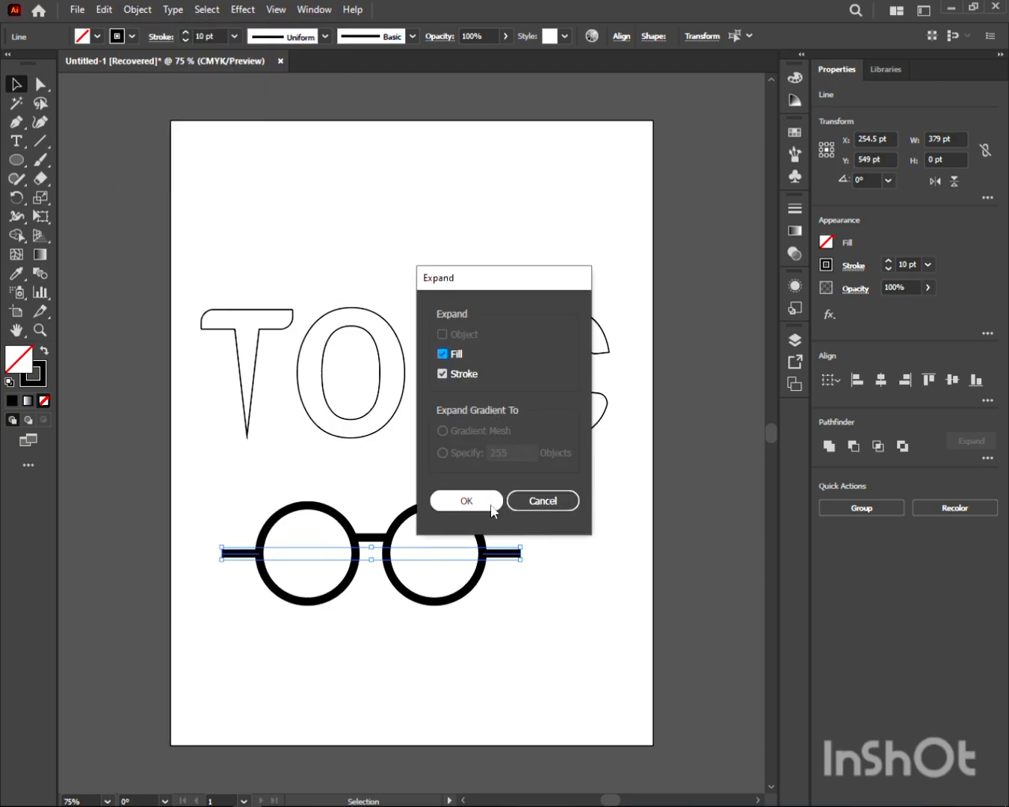
pyautogui.click(492, 510)
pyautogui.click(578, 592)
pyautogui.press('a')
pyautogui.click(517, 554)
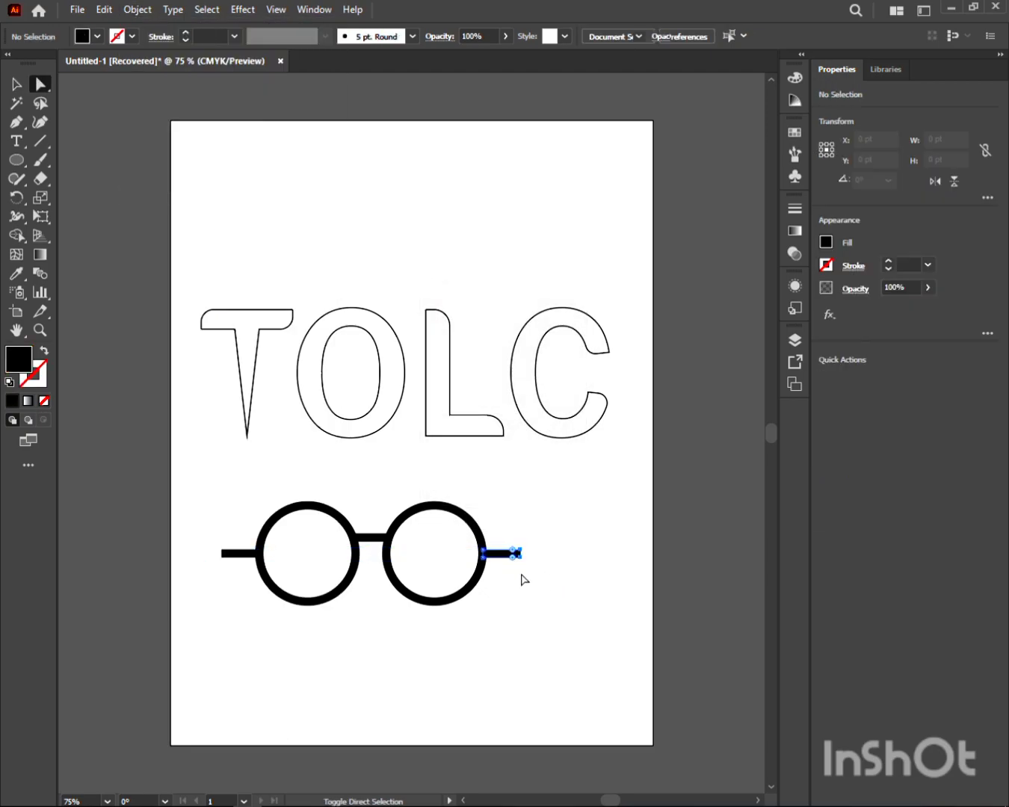
pyautogui.keyDown('shift'); pyautogui.click(224, 546); pyautogui.keyUp('shift')
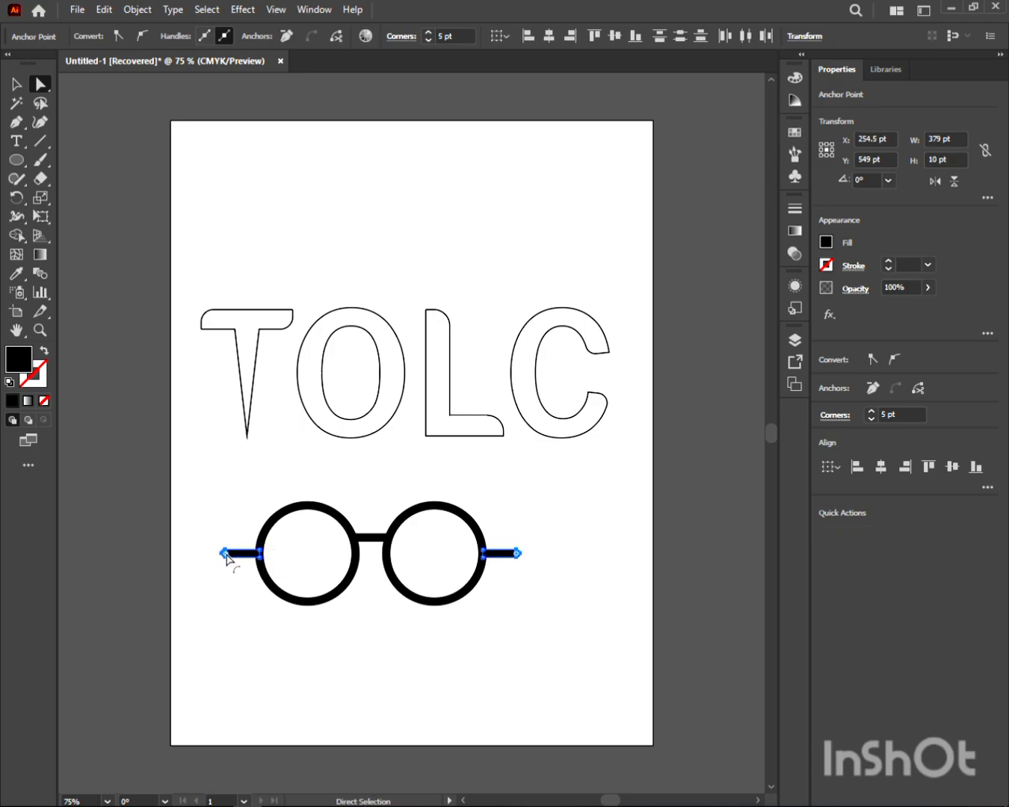
pyautogui.click(205, 595)
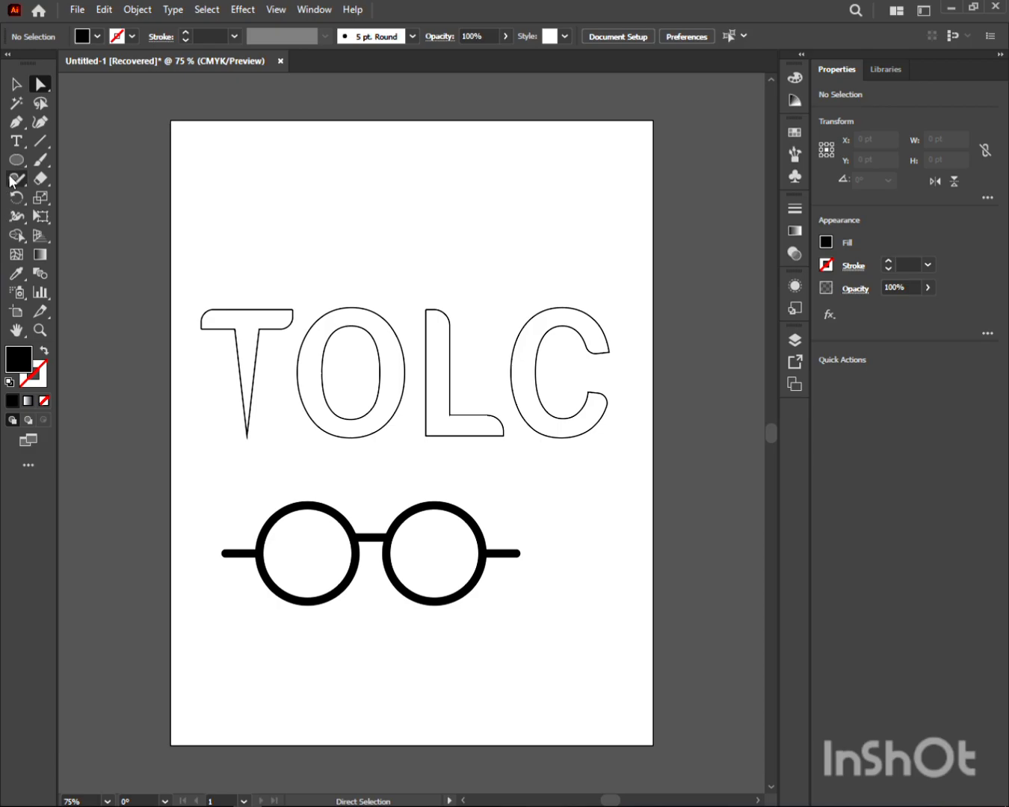
pyautogui.click(15, 84)
# Step: Make a 48 pt pupil circle in each lens and fill both black
pyautogui.click(292, 513)
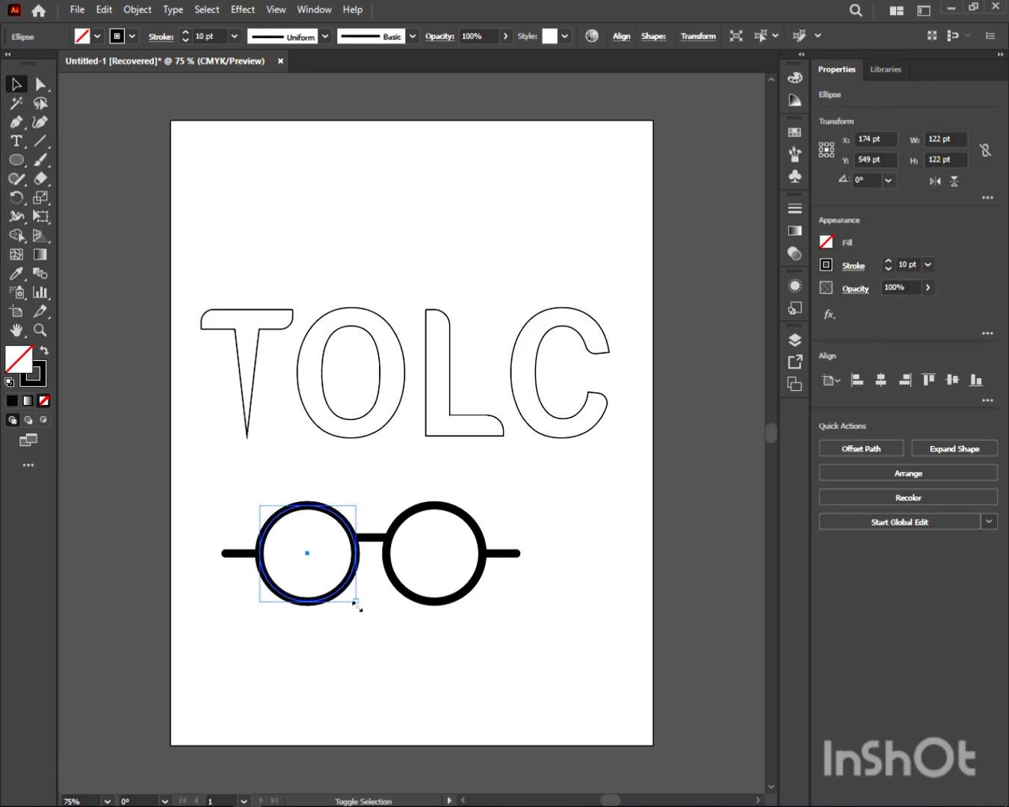
pyautogui.moveTo(356, 604)
pyautogui.mouseDown()
pyautogui.moveTo(332, 572)
pyautogui.moveTo(439, 553)
pyautogui.mouseUp()
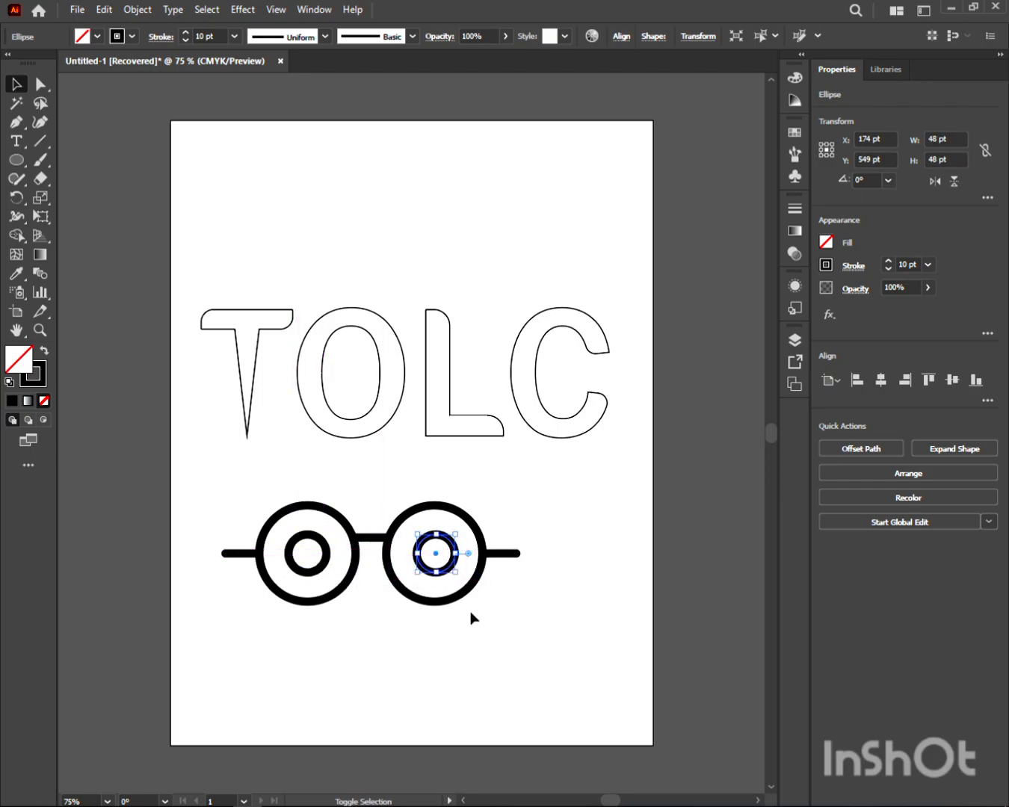
pyautogui.keyDown('shift'); pyautogui.click(292, 545); pyautogui.keyUp('shift')
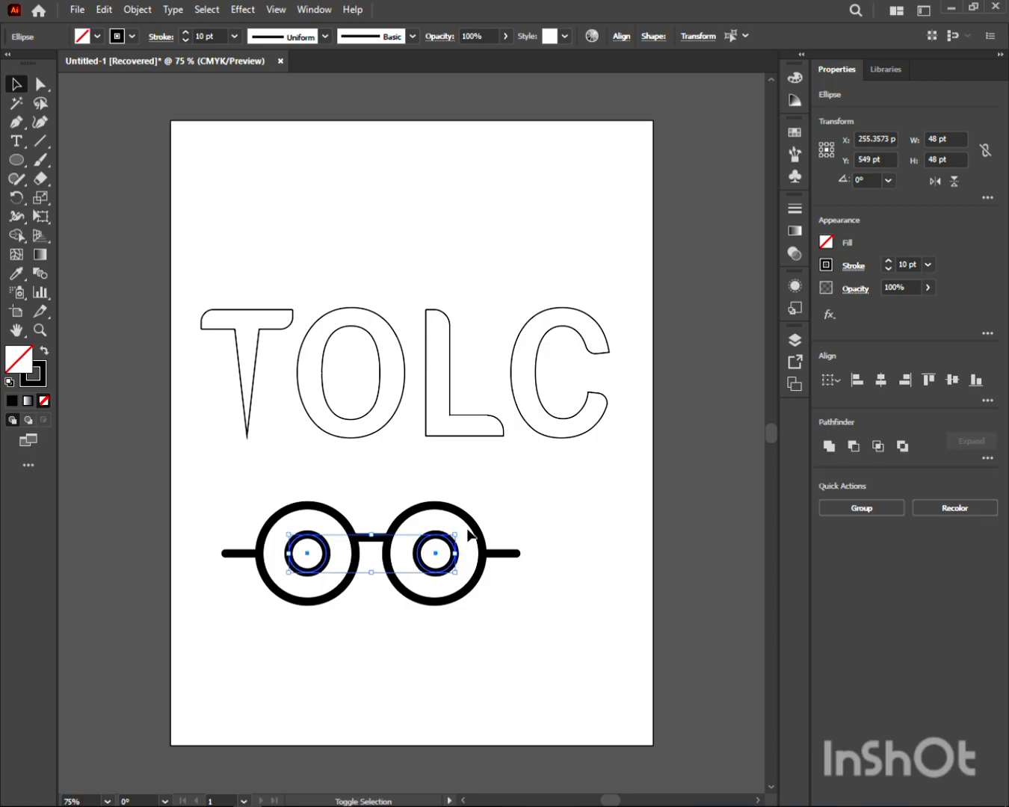
pyautogui.click(827, 242)
pyautogui.click(690, 301)
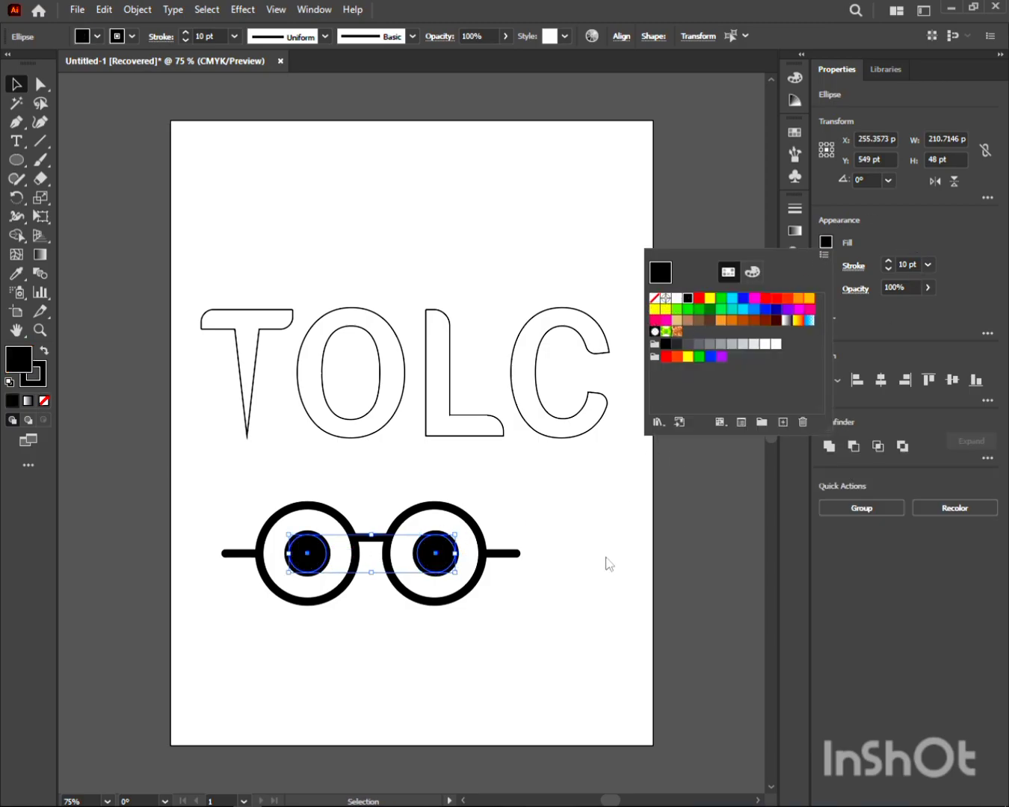
pyautogui.click(604, 563)
# Step: Select all the glasses parts, including both arms, and group them
pyautogui.moveTo(277, 505)
pyautogui.mouseDown()
pyautogui.moveTo(452, 569)
pyautogui.moveTo(451, 292)
pyautogui.mouseUp()
pyautogui.hotkey('ctrl', 'z')
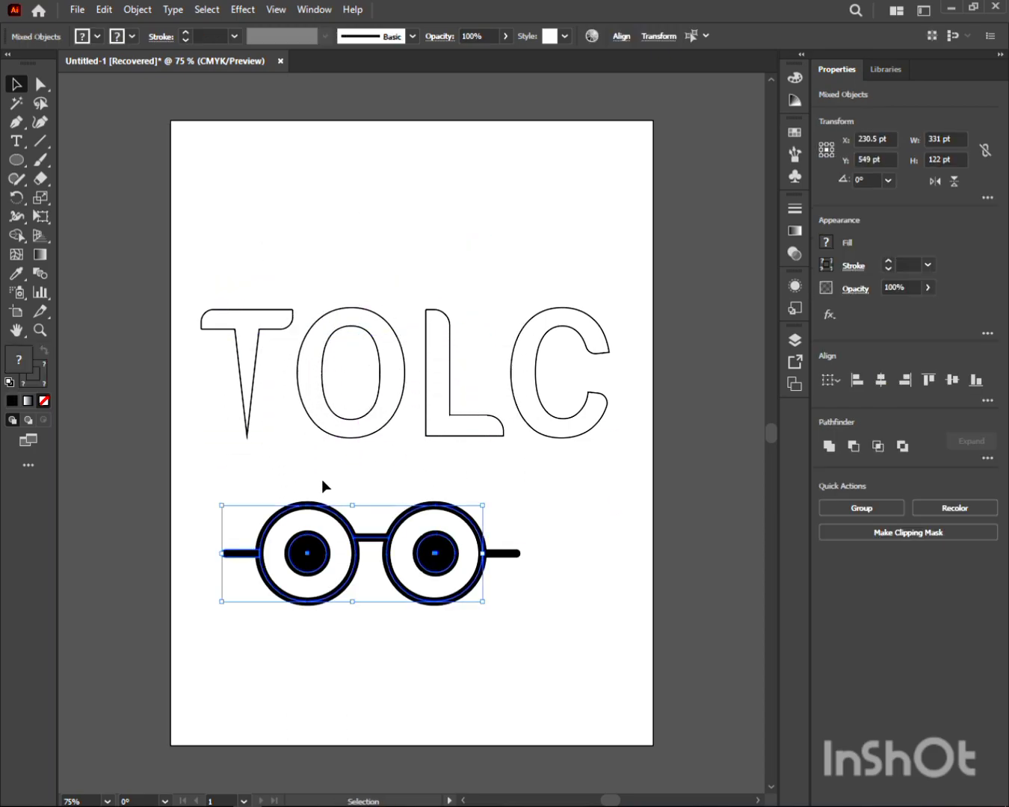
pyautogui.moveTo(558, 598); pyautogui.dragTo(558, 599)
pyautogui.hotkey('ctrl', 'g')
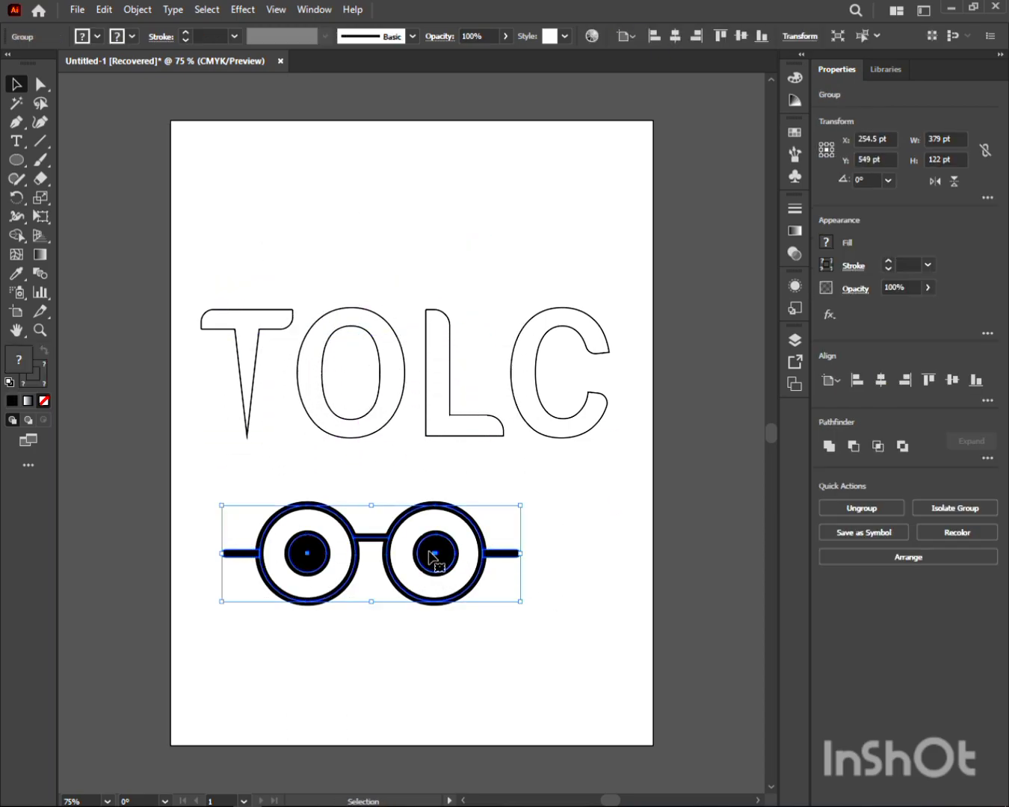
pyautogui.click(439, 648)
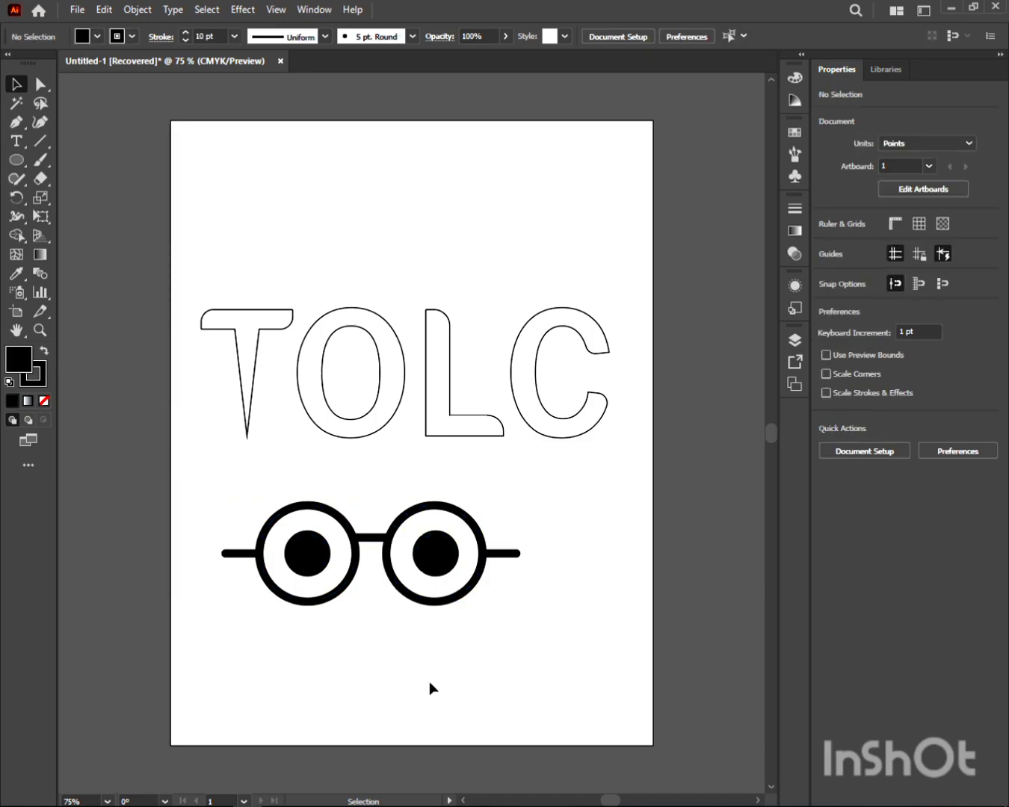
# Step: Ungroup the glasses, then reselect all their parts and regroup them
pyautogui.rightClick(441, 566)
pyautogui.click(494, 417)
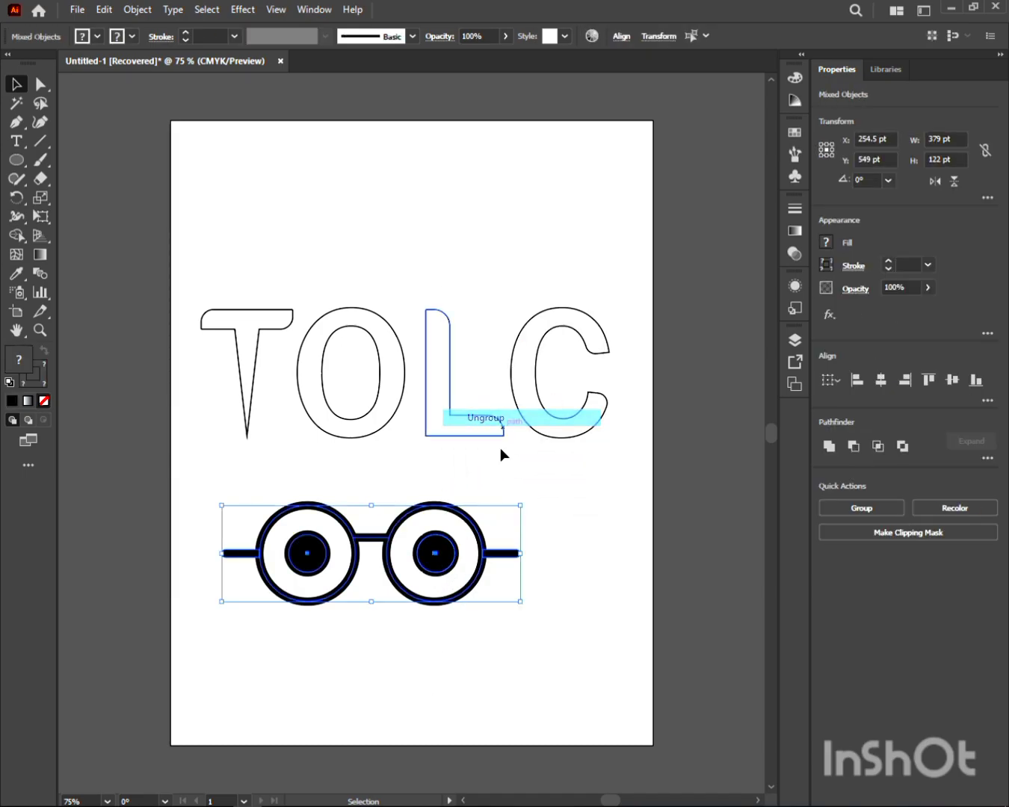
pyautogui.click(515, 647)
pyautogui.moveTo(457, 576); pyautogui.dragTo(458, 576)
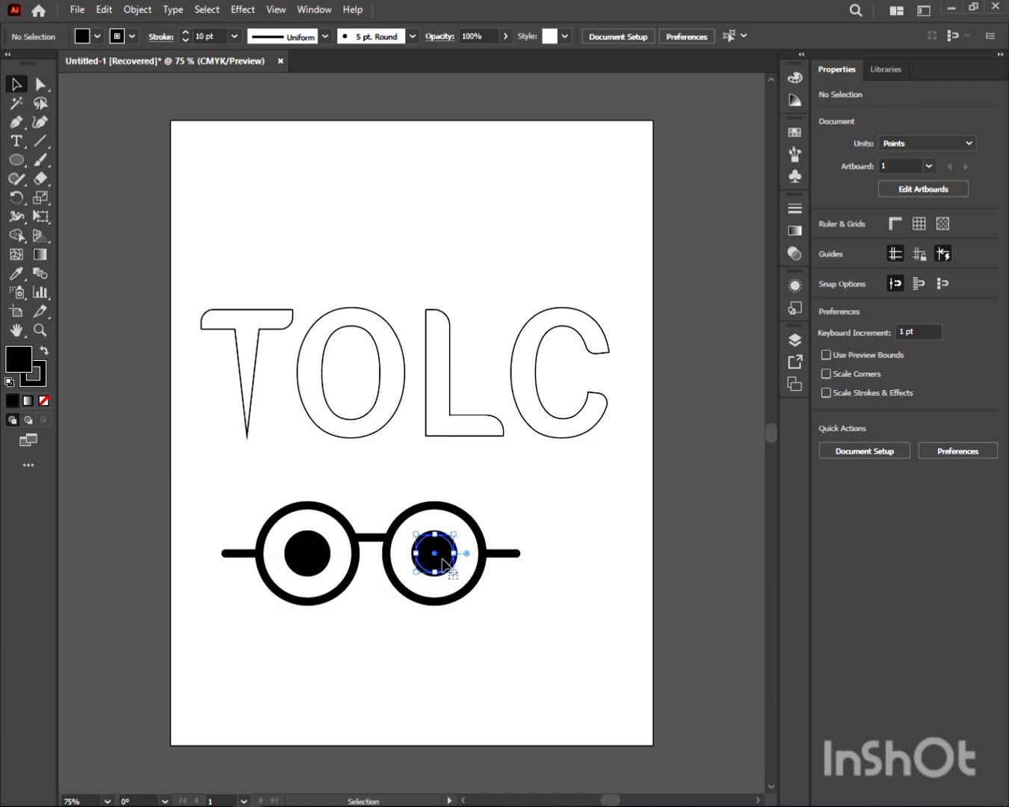
pyautogui.click(309, 527)
pyautogui.moveTo(257, 477); pyautogui.dragTo(534, 645)
pyautogui.press('a')
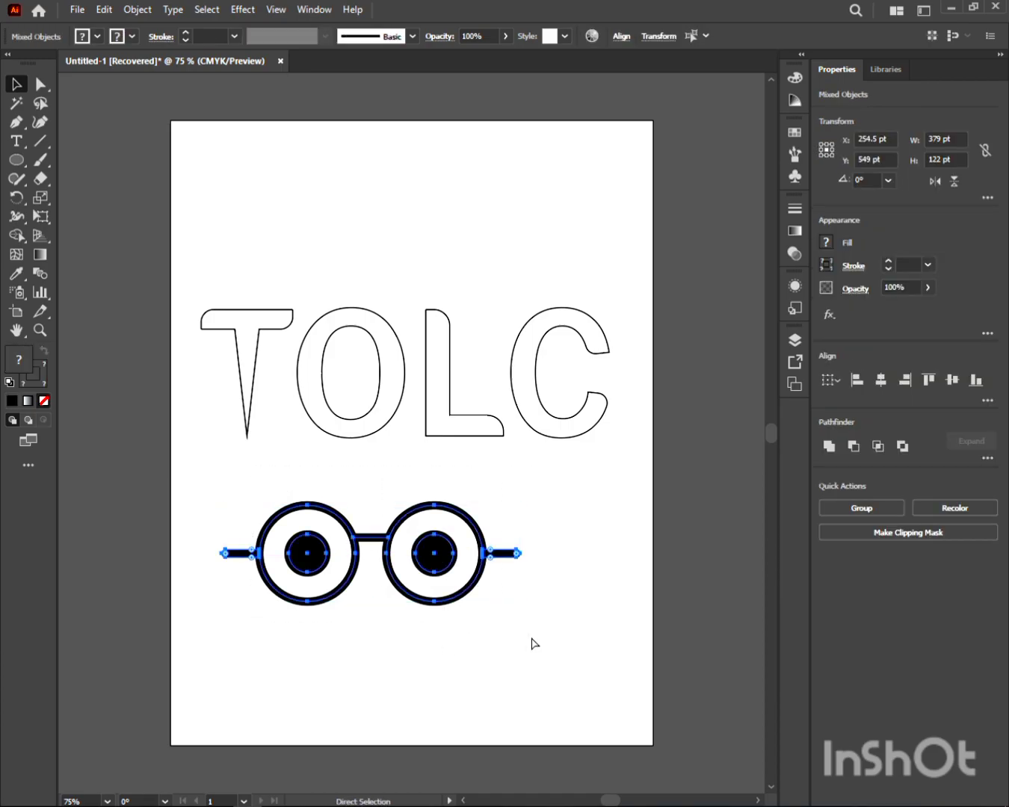
pyautogui.hotkey('ctrl', 'g')
pyautogui.press('v')
# Step: Move the glasses up to sit just above the TOLC letters
pyautogui.moveTo(447, 559)
pyautogui.mouseDown()
pyautogui.moveTo(446, 238)
pyautogui.moveTo(463, 205)
pyautogui.mouseUp()
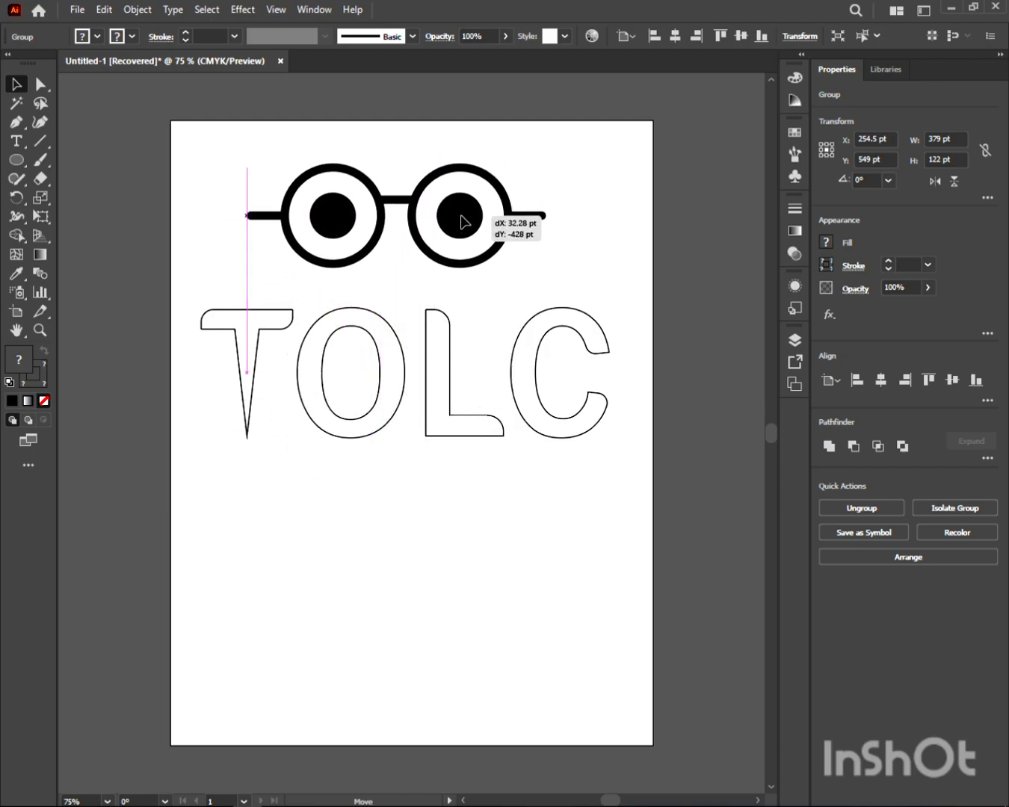
pyautogui.moveTo(464, 205); pyautogui.dragTo(465, 237)
pyautogui.click(452, 566)
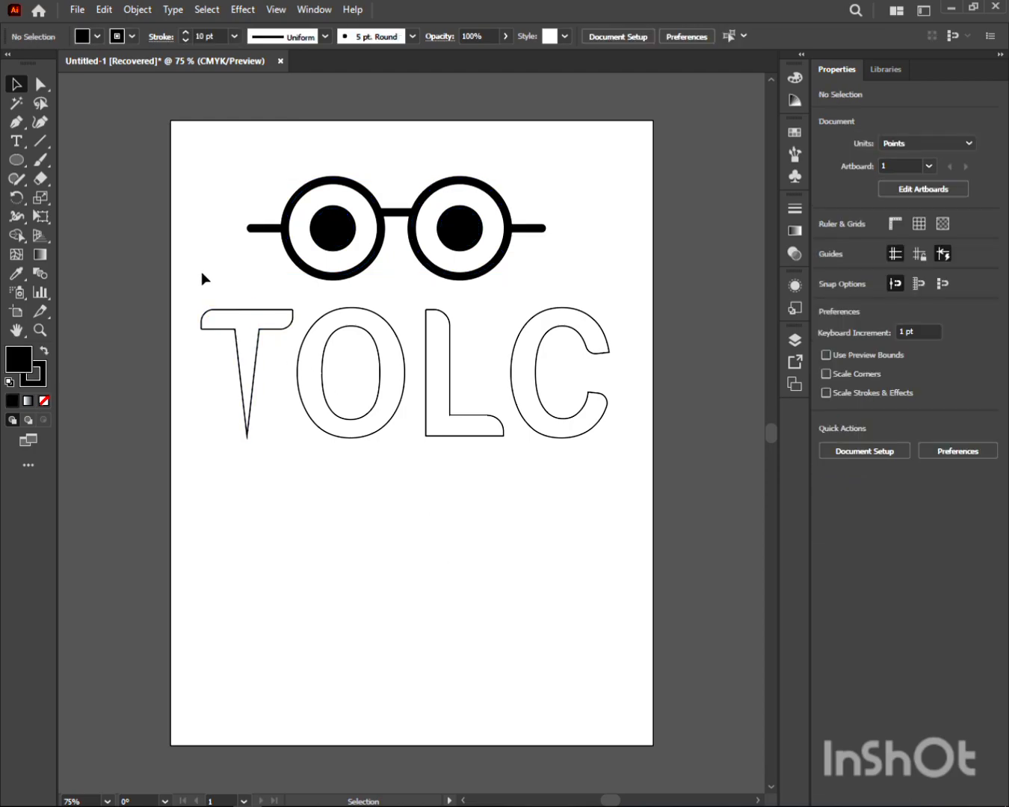
pyautogui.moveTo(201, 275); pyautogui.dragTo(650, 452)
pyautogui.click(450, 569)
# Step: Group the TOLC letters, centre them horizontally under the glasses, and nudge the logo right
pyautogui.moveTo(566, 447); pyautogui.dragTo(569, 451)
pyautogui.rightClick(521, 377)
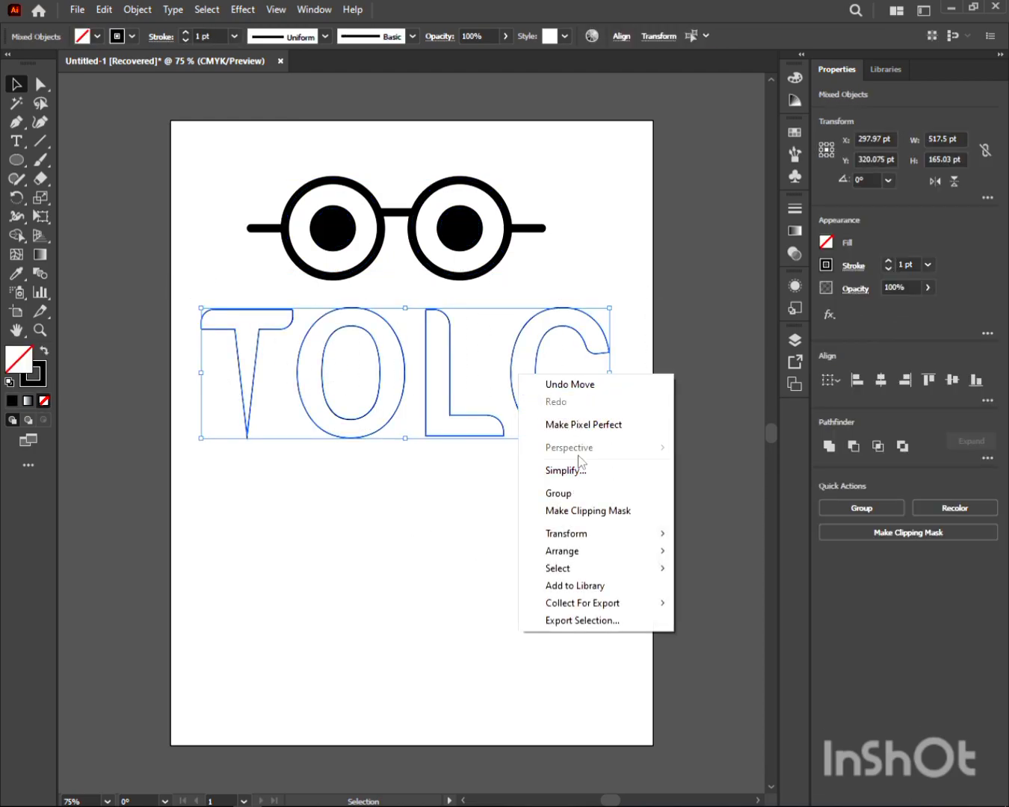
pyautogui.click(561, 493)
pyautogui.click(389, 396)
pyautogui.click(477, 278)
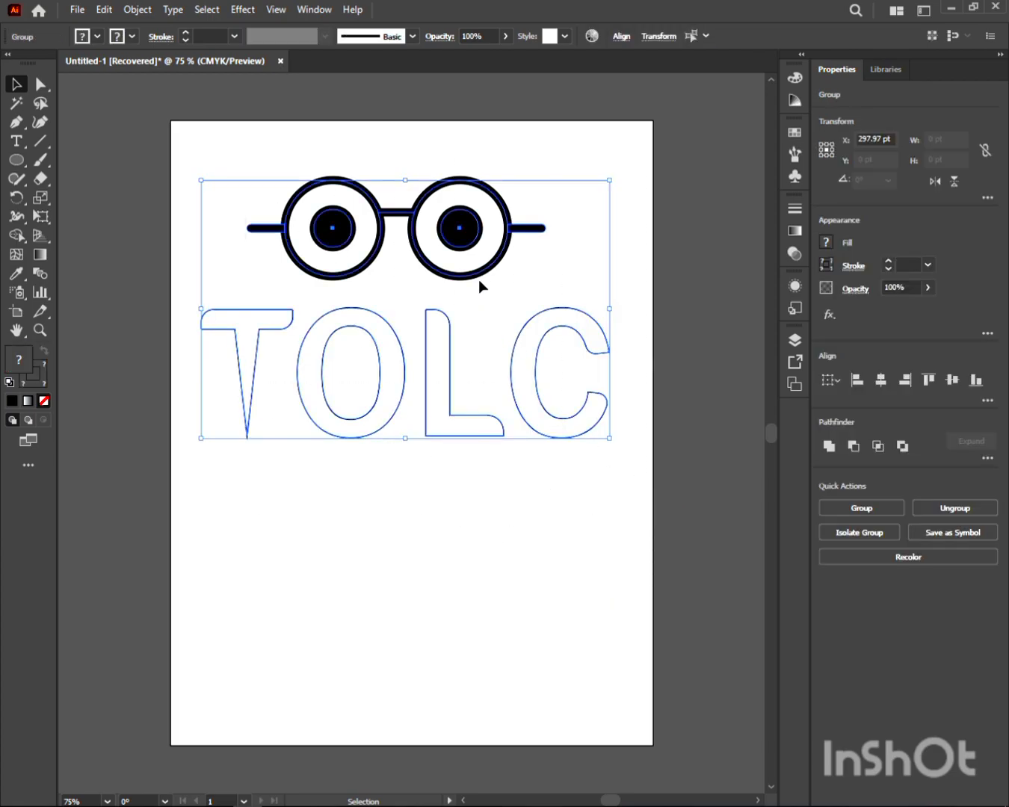
pyautogui.click(880, 382)
pyautogui.click(458, 591)
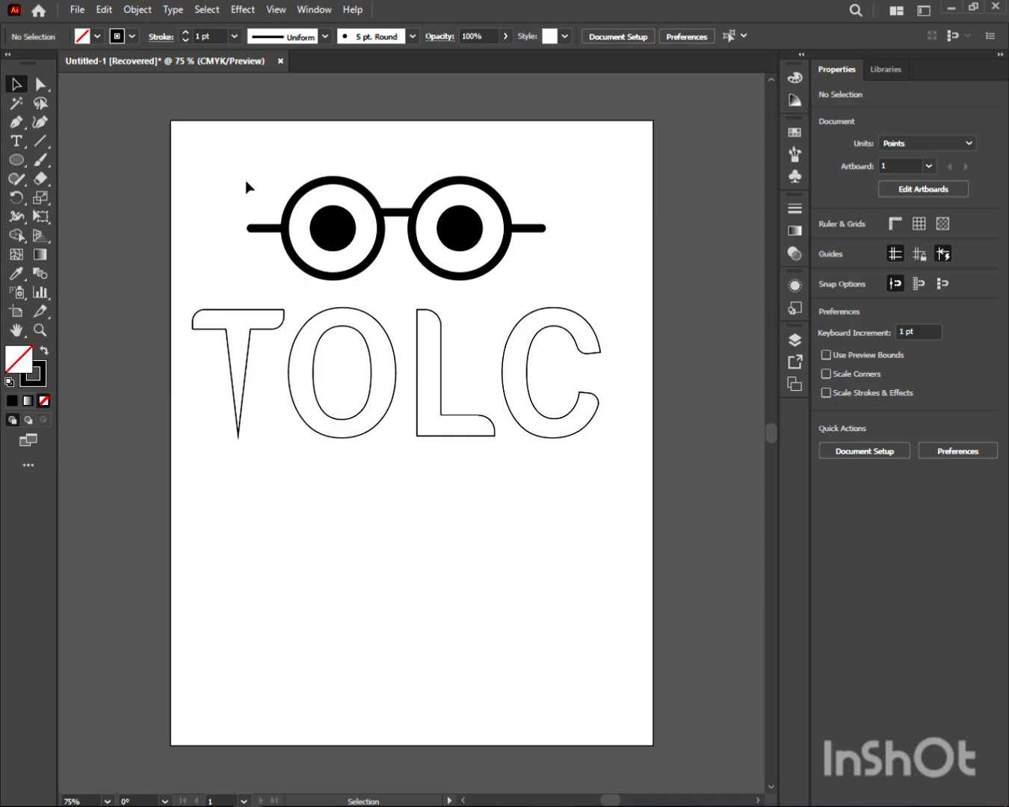
pyautogui.moveTo(247, 187); pyautogui.dragTo(506, 457)
pyautogui.moveTo(441, 378); pyautogui.dragTo(454, 388)
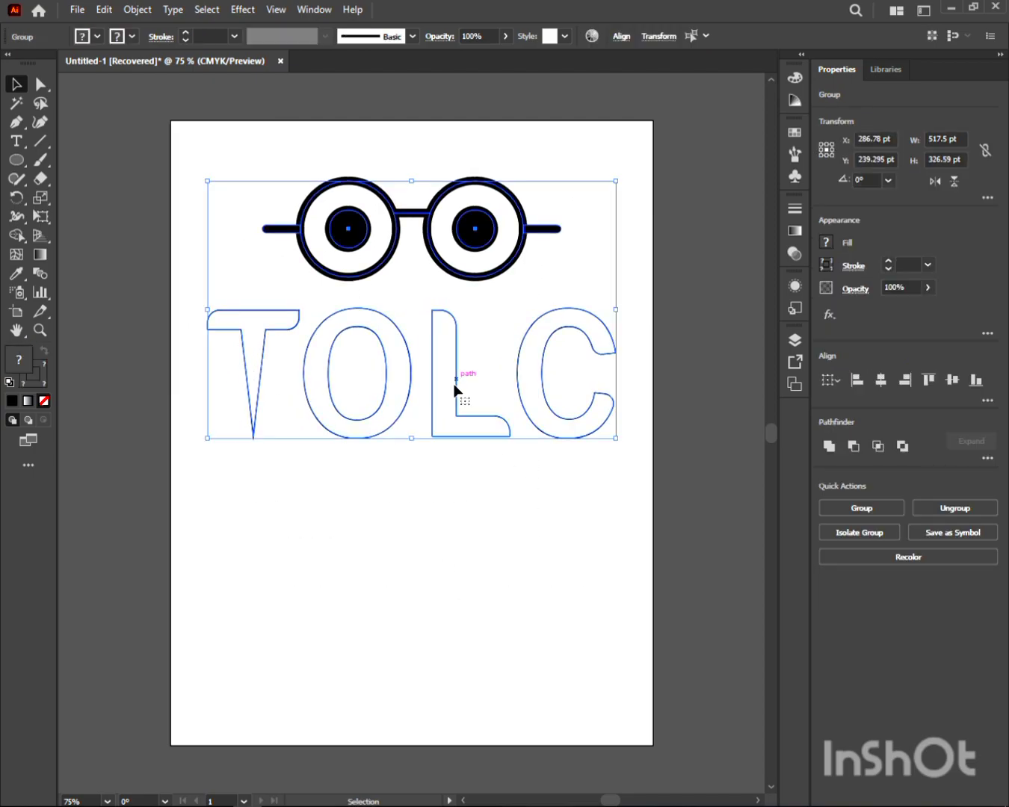
pyautogui.click(399, 569)
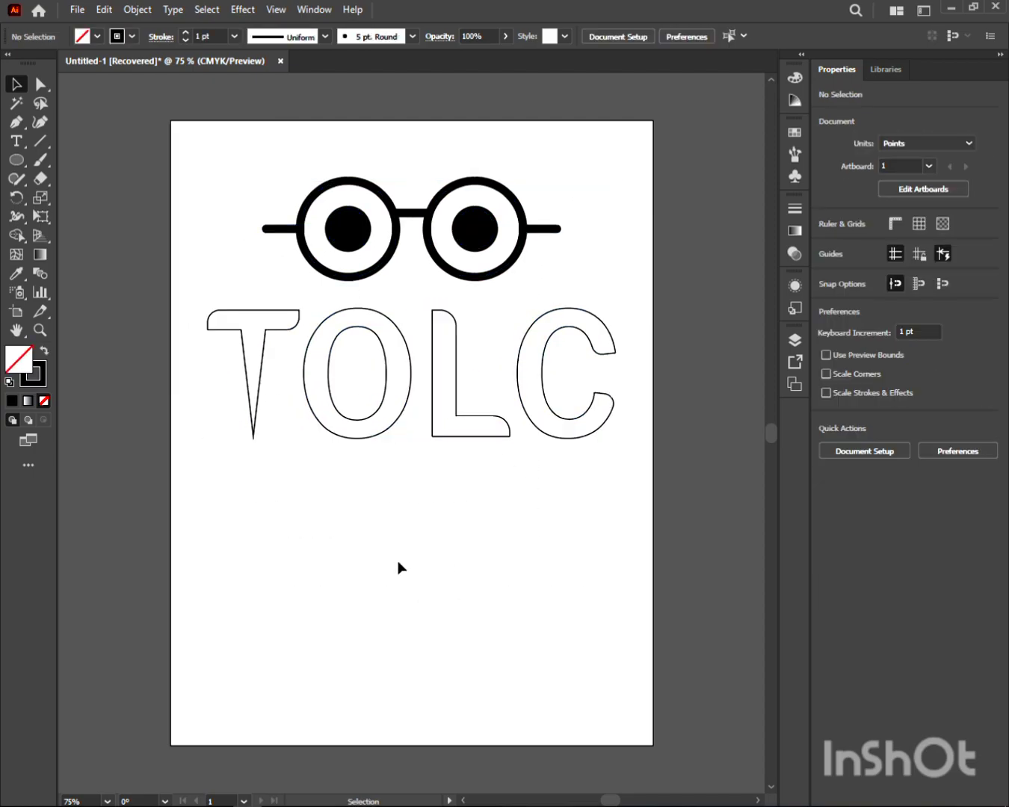
# Step: Type a small 'Tayaba Optics' caption below the TOLC letters
pyautogui.click(16, 141)
pyautogui.click(290, 486)
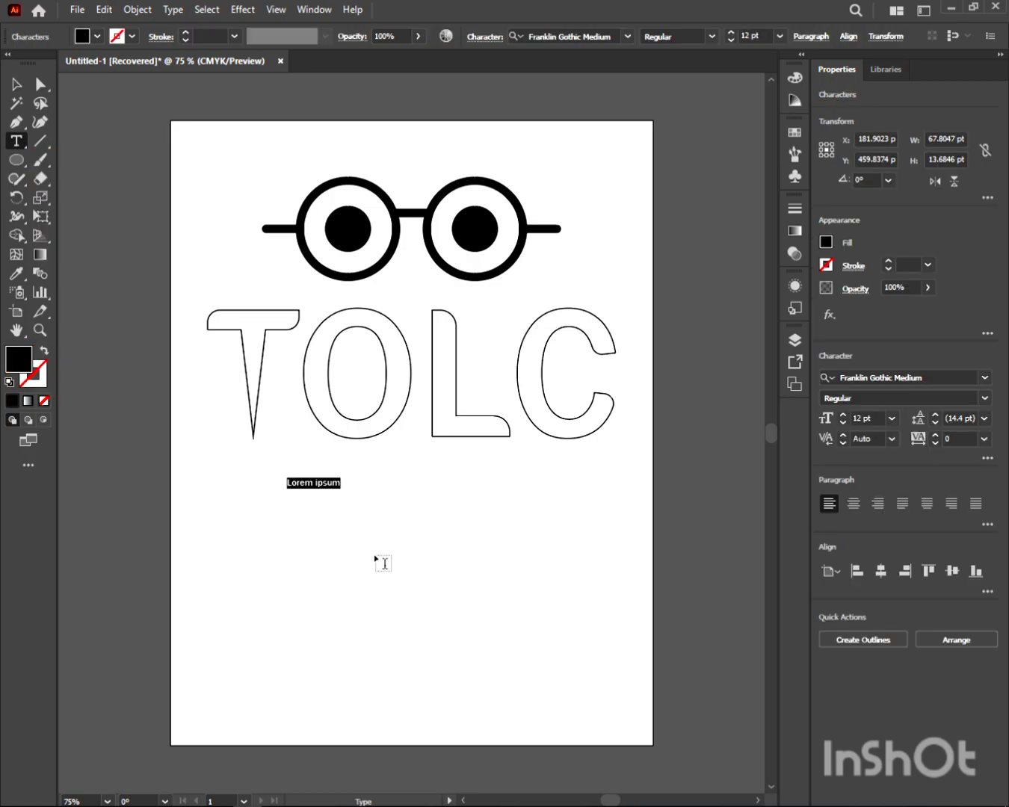
pyautogui.write('1')
pyautogui.write('Tayaba Optics')
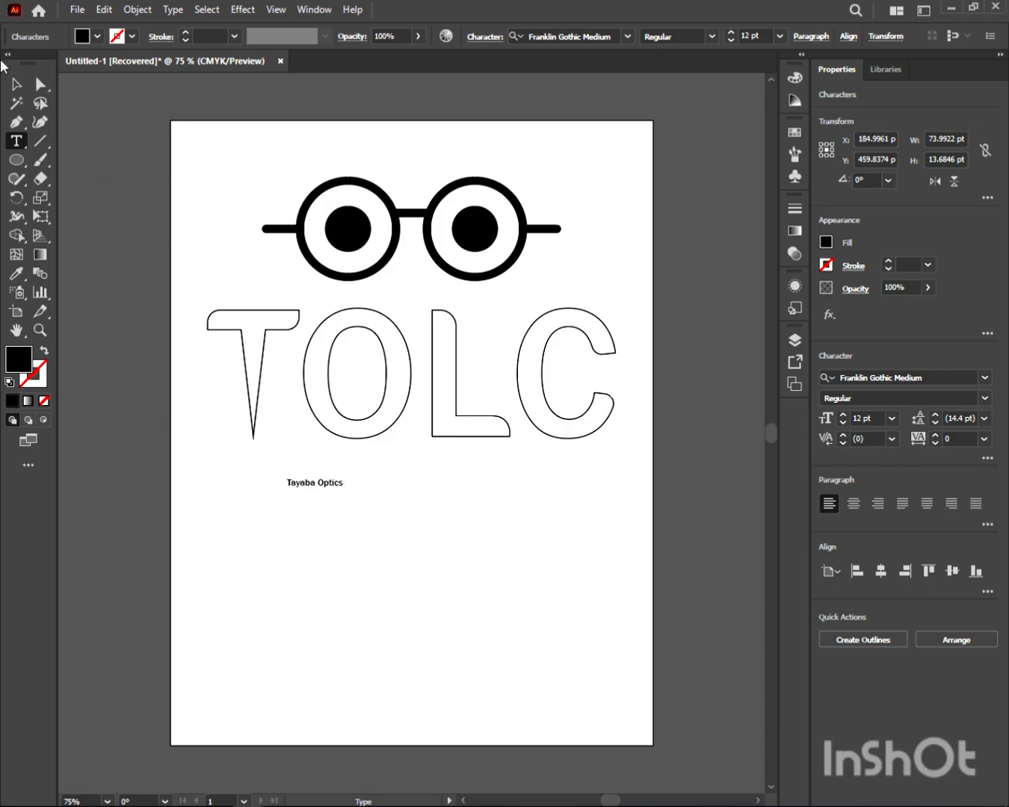
pyautogui.click(17, 84)
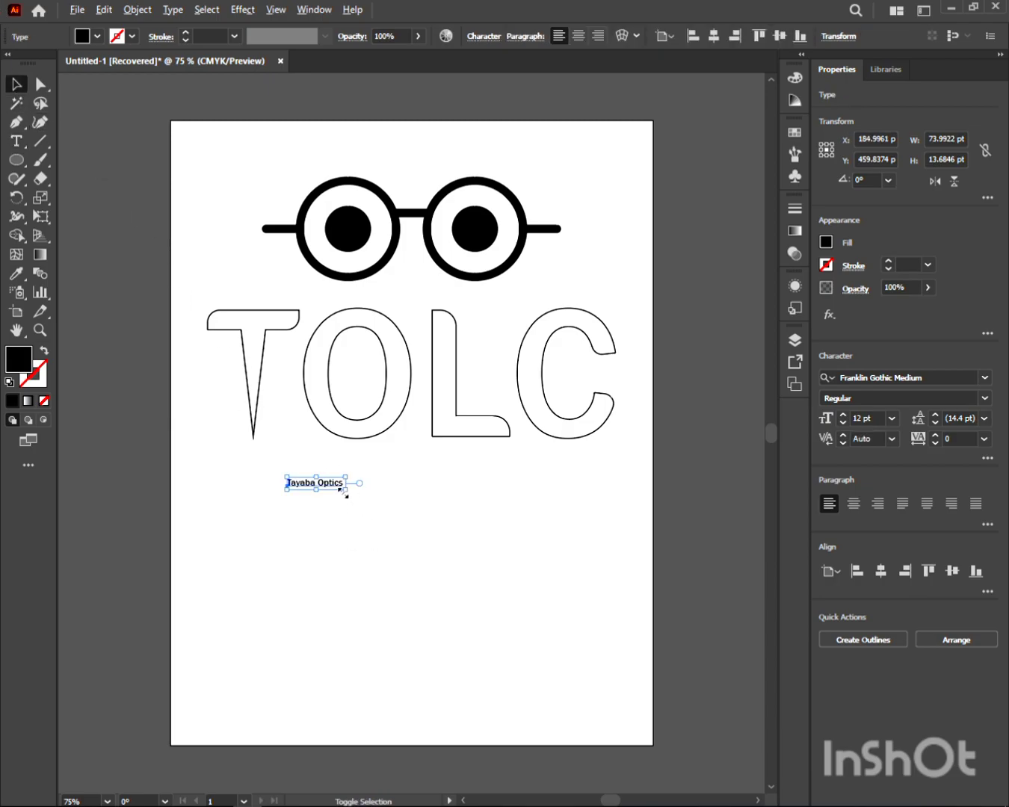
# Step: Scale Tayaba Optics up to 63.21 pt, stretched to span TOLC's width
pyautogui.moveTo(344, 492)
pyautogui.mouseDown()
pyautogui.moveTo(402, 511)
pyautogui.moveTo(433, 489)
pyautogui.moveTo(553, 542)
pyautogui.mouseUp()
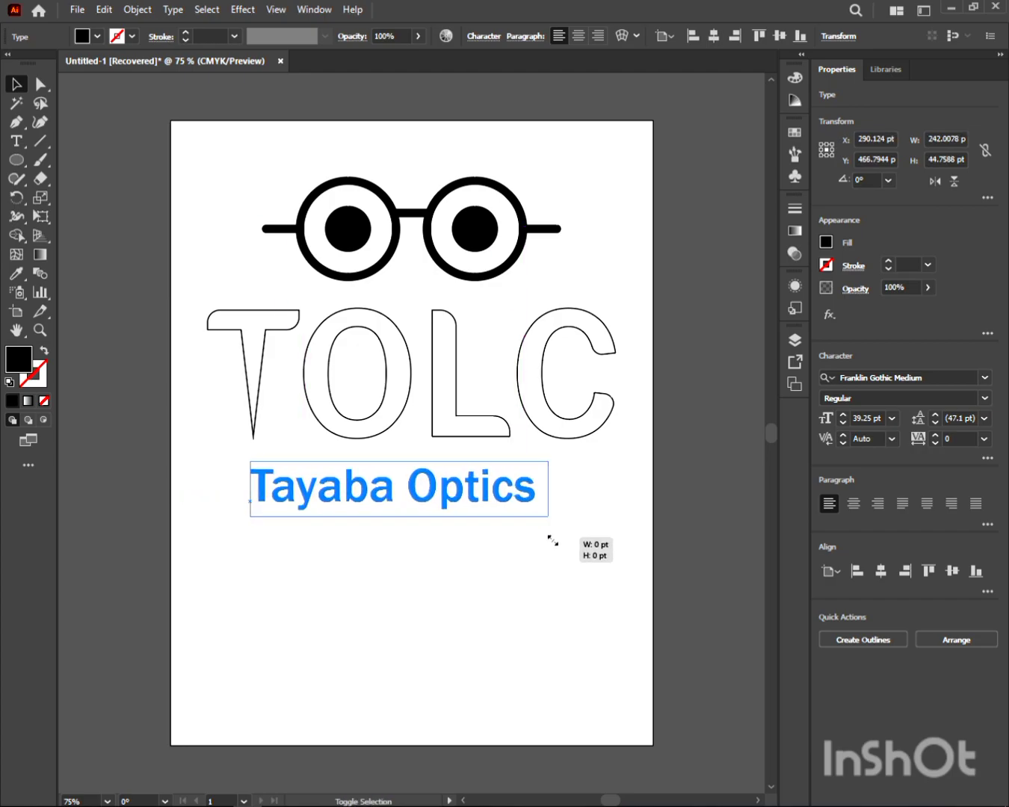
pyautogui.moveTo(452, 488); pyautogui.dragTo(454, 476)
pyautogui.moveTo(546, 475); pyautogui.dragTo(620, 475)
pyautogui.moveTo(245, 472); pyautogui.dragTo(237, 474)
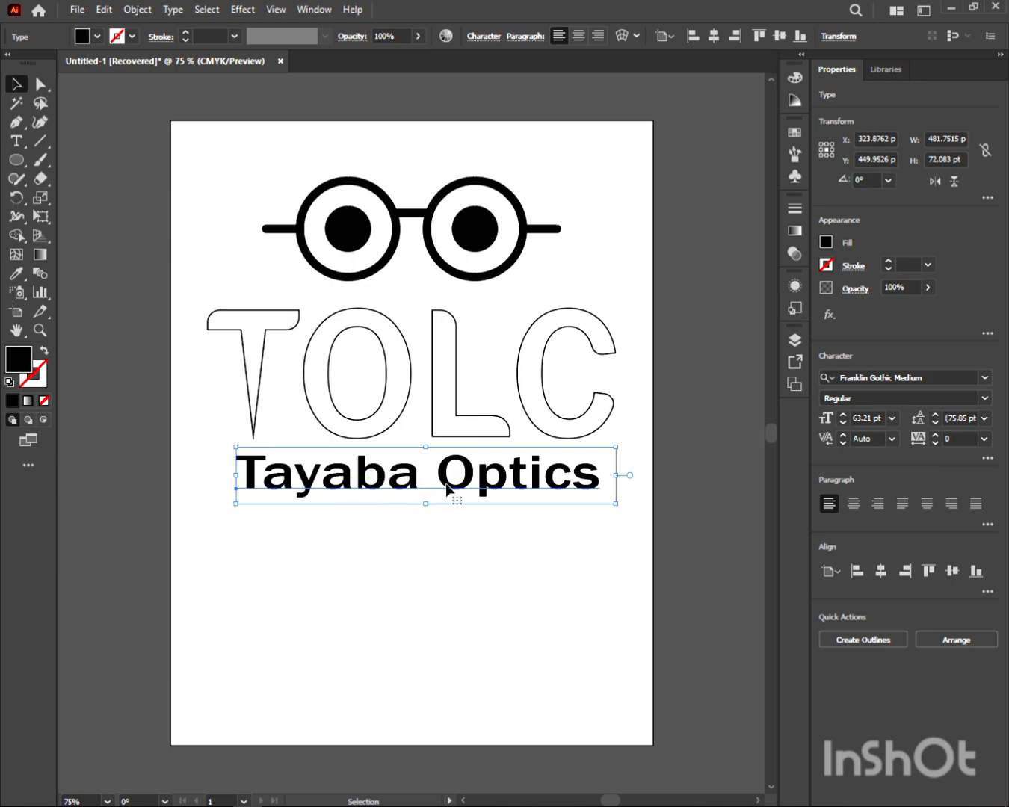
# Step: Duplicate the caption directly below and convert the copy to outlines
pyautogui.moveTo(447, 488); pyautogui.dragTo(447, 535)
pyautogui.rightClick(447, 535)
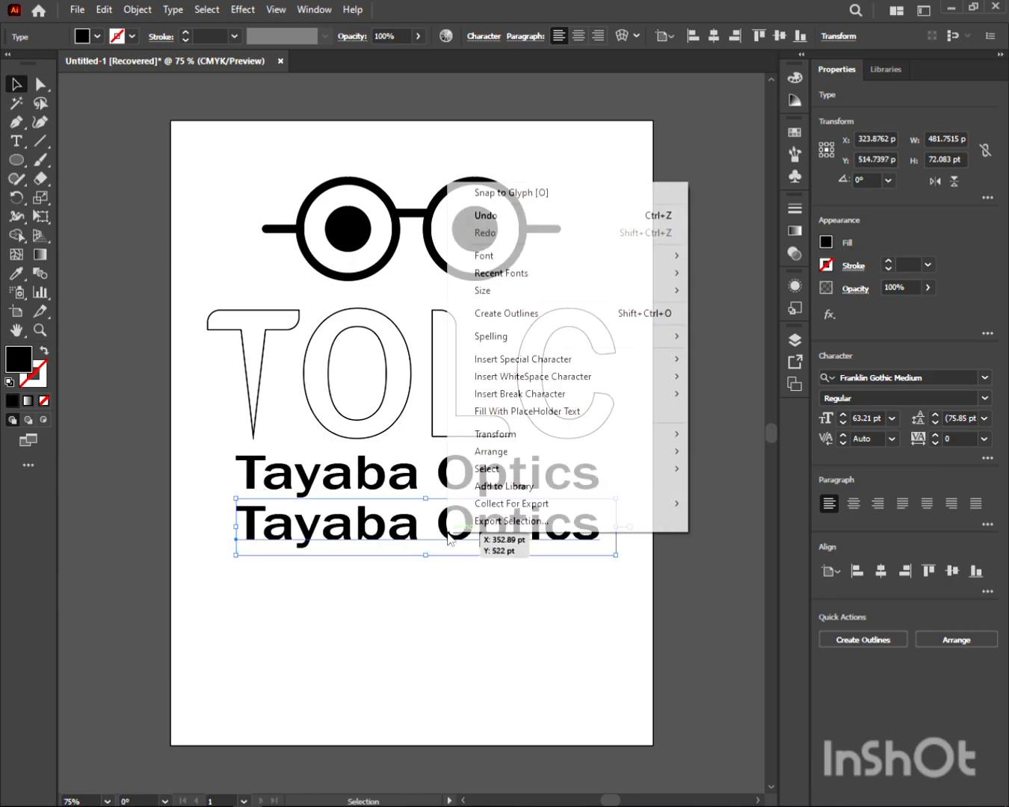
pyautogui.click(531, 313)
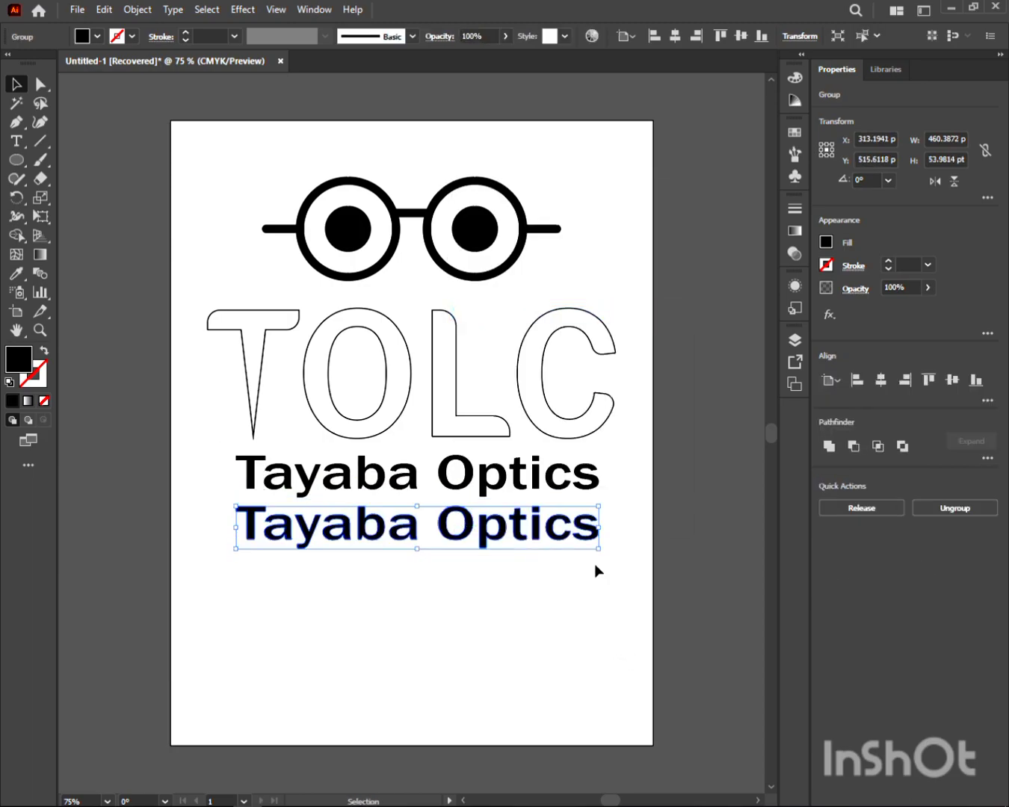
# Step: Undo the outlines and retype the copied second line as '& LENS CENTER'
pyautogui.hotkey('ctrl', 'z')
pyautogui.press('t')
pyautogui.click(595, 529)
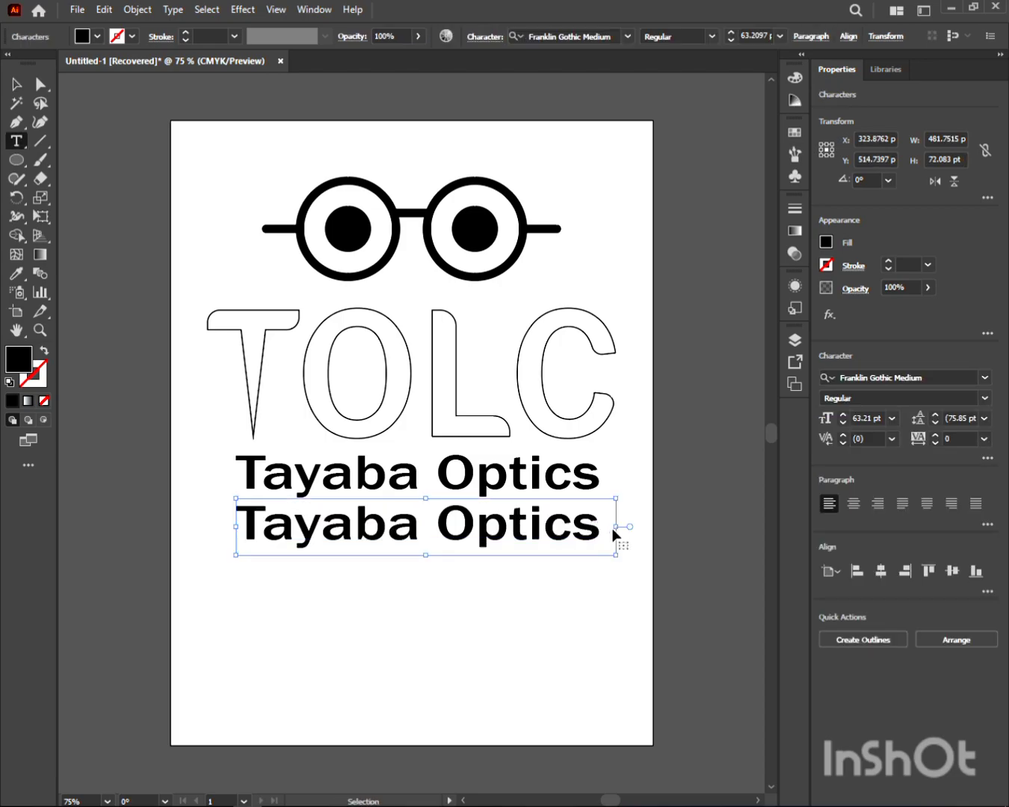
pyautogui.hotkey('ctrl', 'a')
pyautogui.write('&')
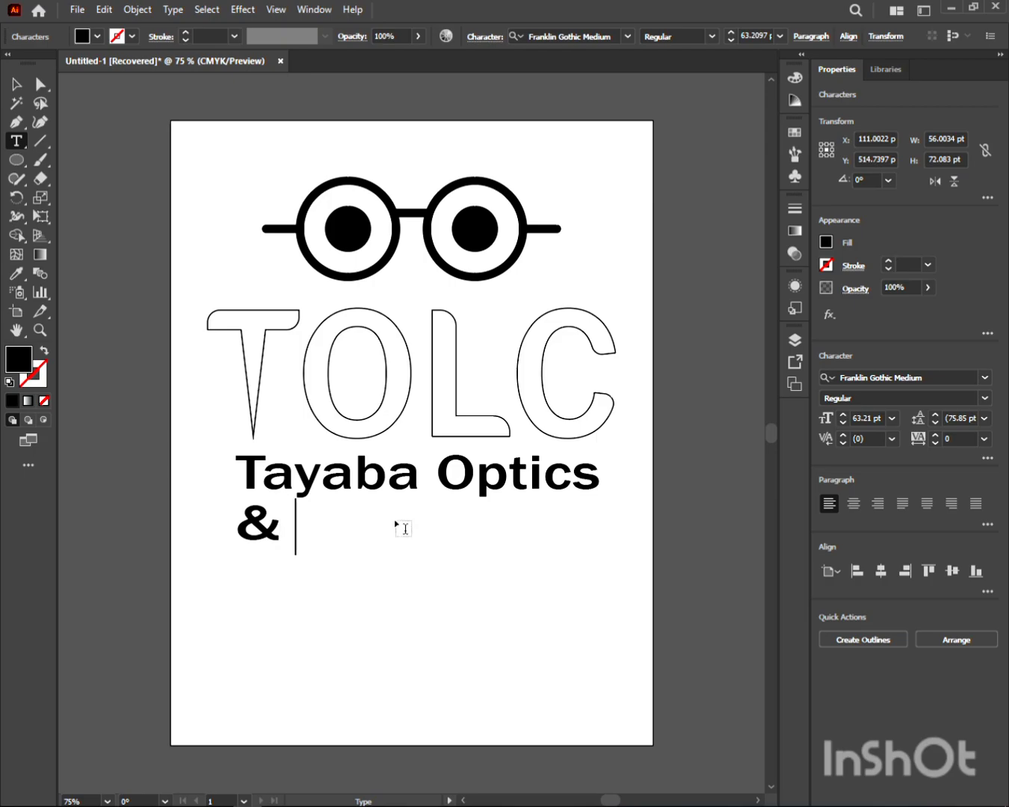
pyautogui.write(' L')
pyautogui.write('EE')
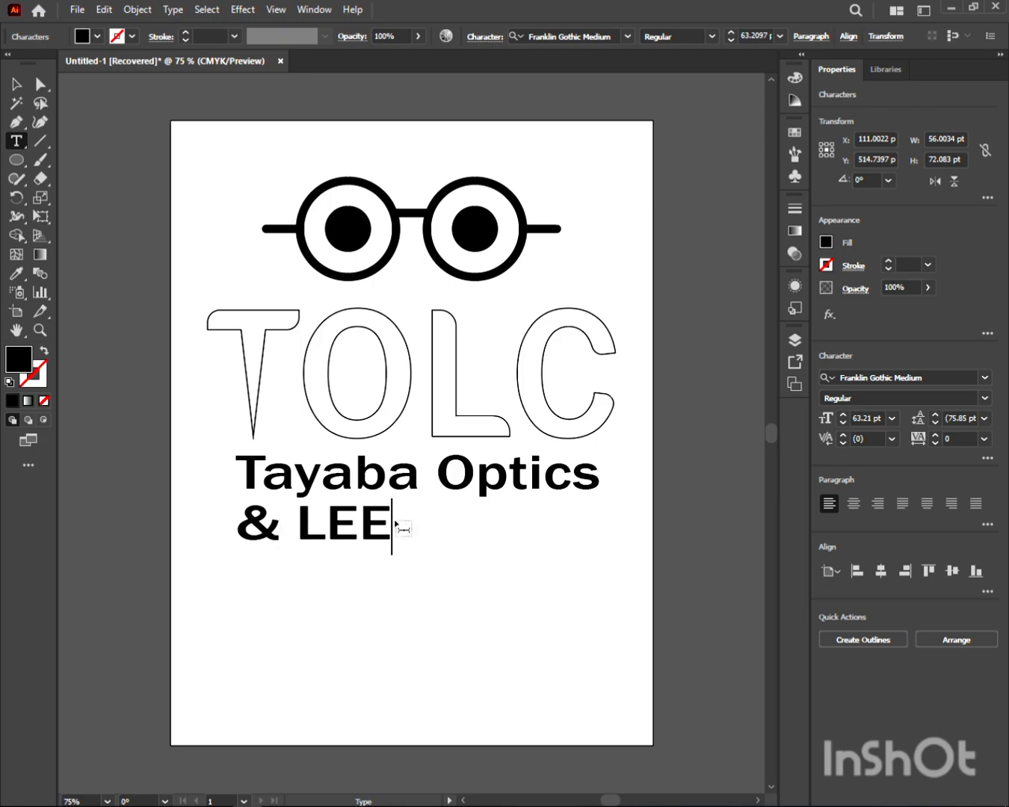
pyautogui.press('BackSpace')
pyautogui.write('NS C')
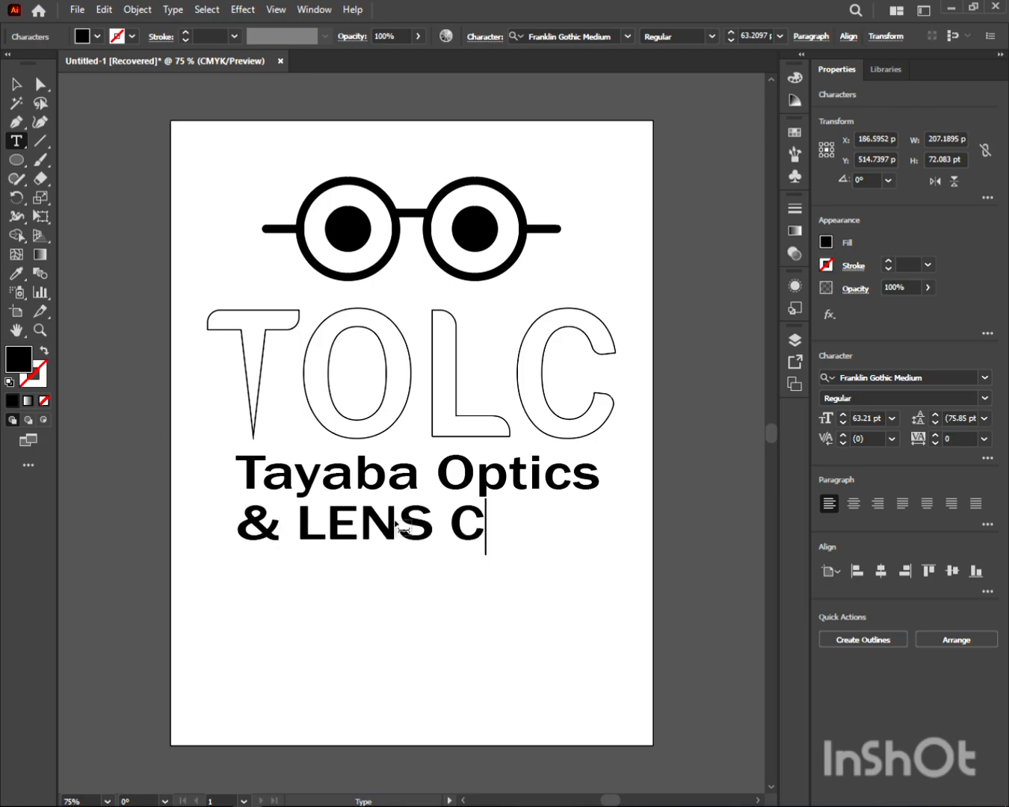
pyautogui.write('ENTER')
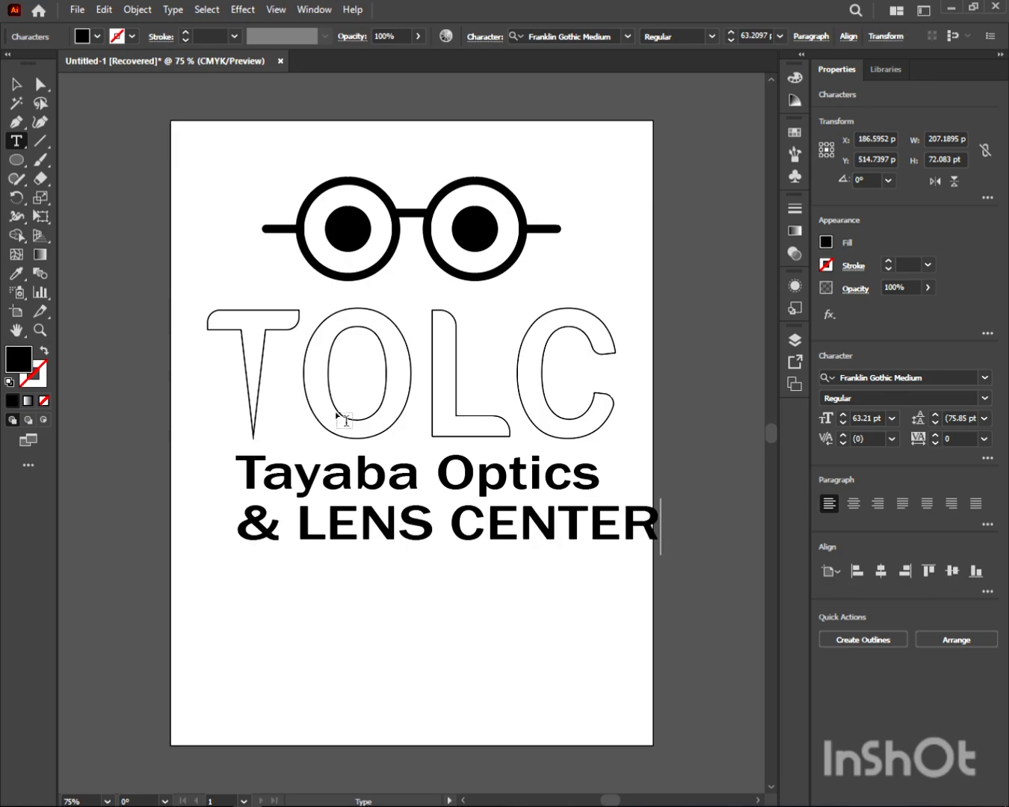
# Step: Narrow '& LENS CENTER' to match the width of Tayaba Optics above it
pyautogui.click(16, 84)
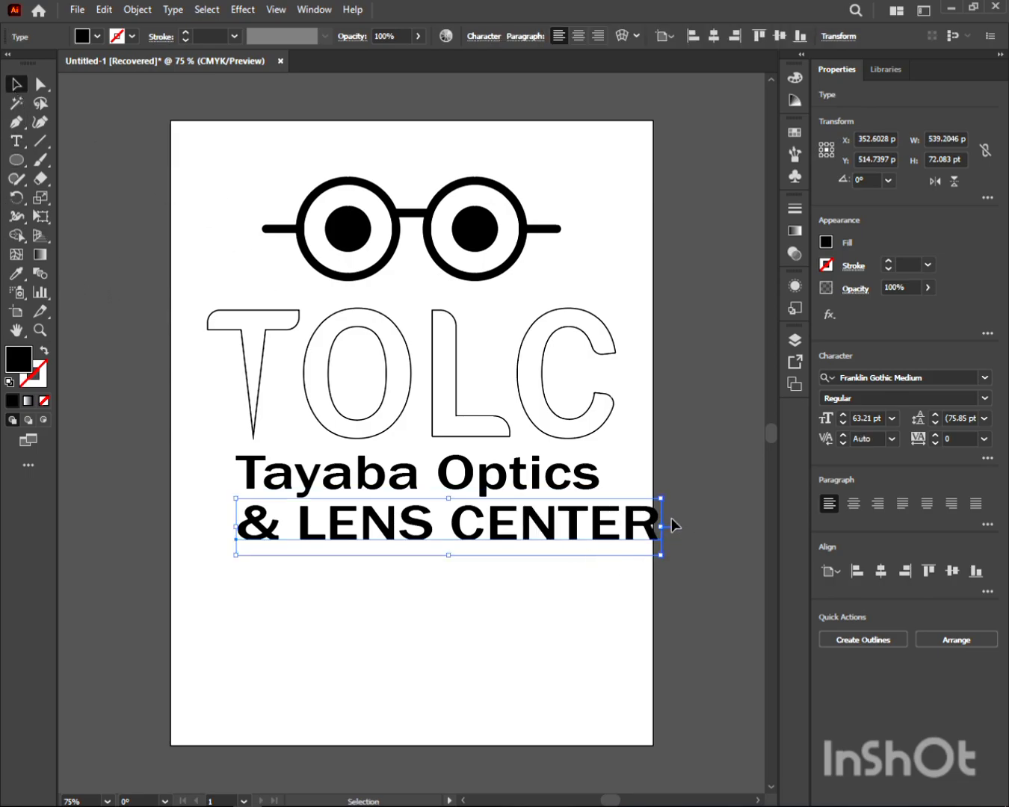
pyautogui.moveTo(662, 526); pyautogui.dragTo(601, 527)
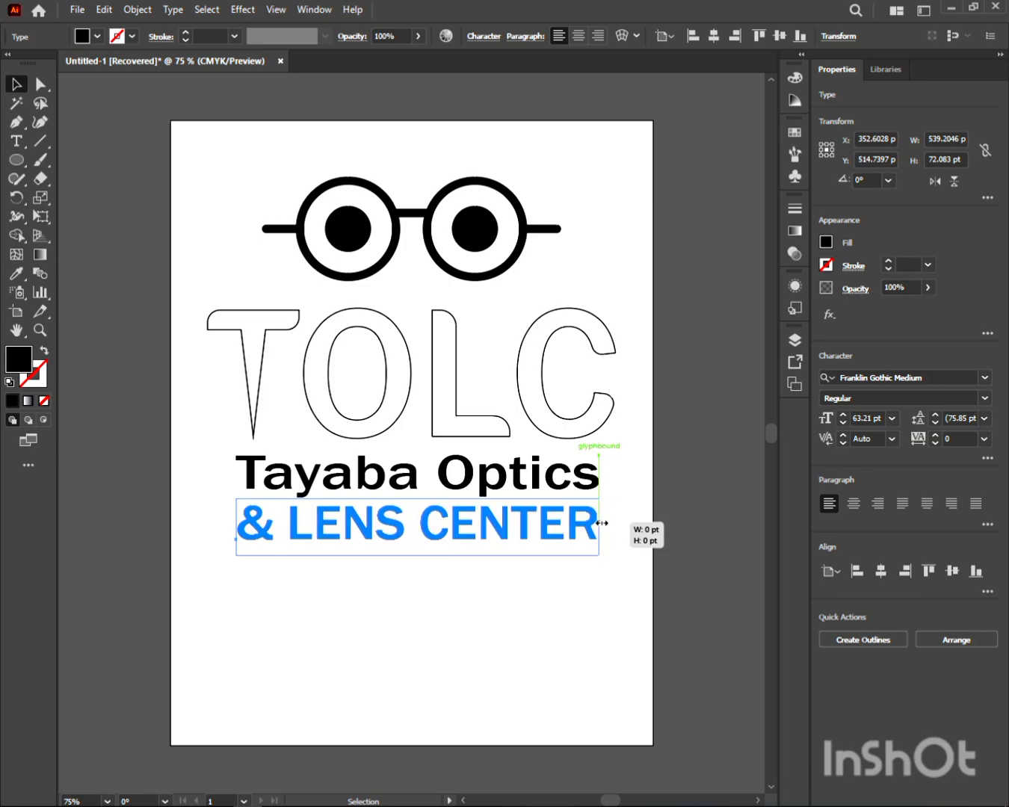
pyautogui.click(615, 598)
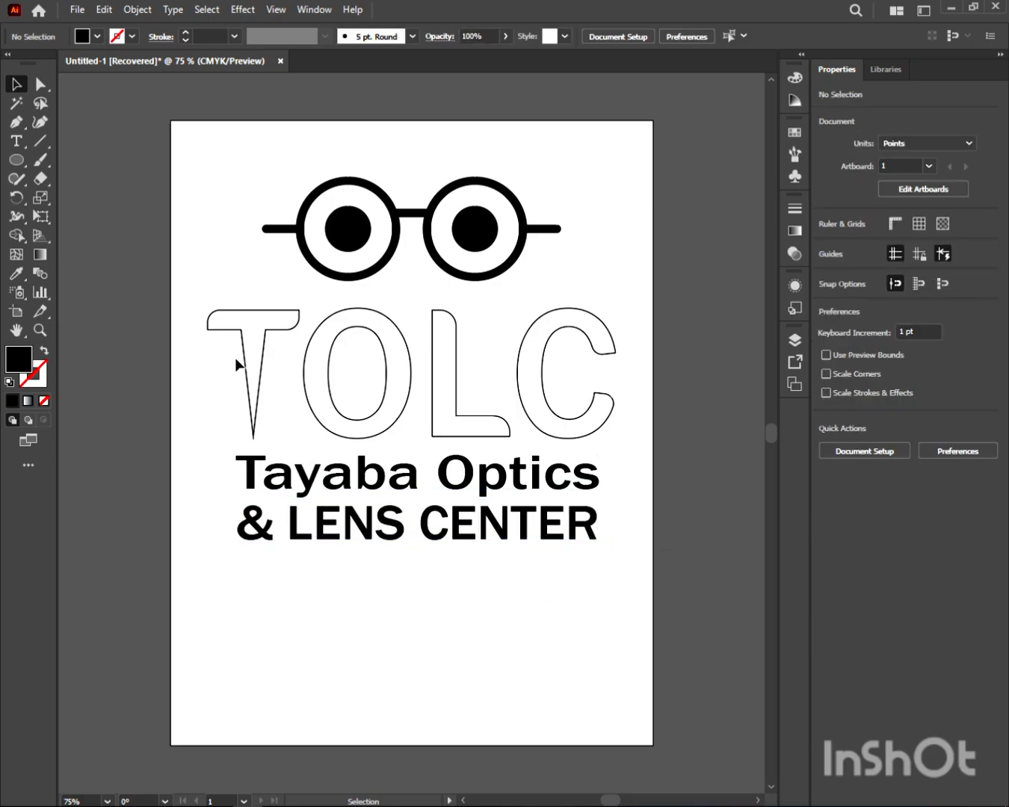
pyautogui.moveTo(204, 291); pyautogui.dragTo(602, 423)
# Step: Draw a small circle near the page's top-left corner with the Ellipse tool
pyautogui.click(622, 264)
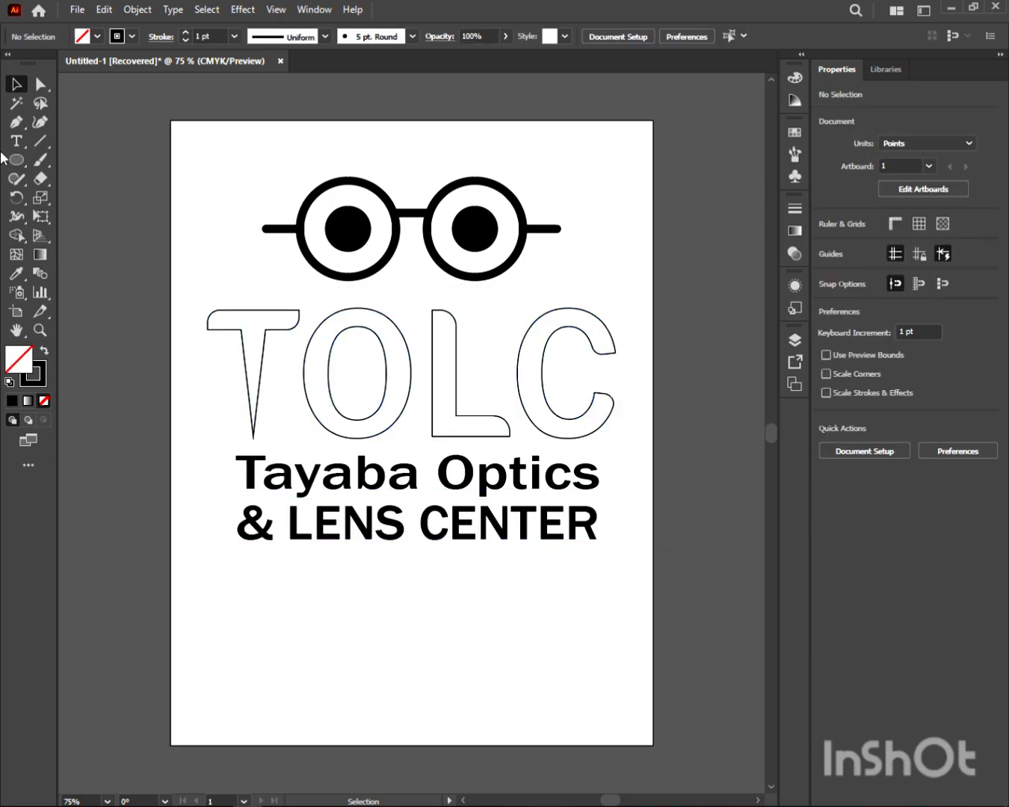
pyautogui.click(17, 159)
pyautogui.moveTo(178, 142); pyautogui.dragTo(213, 177)
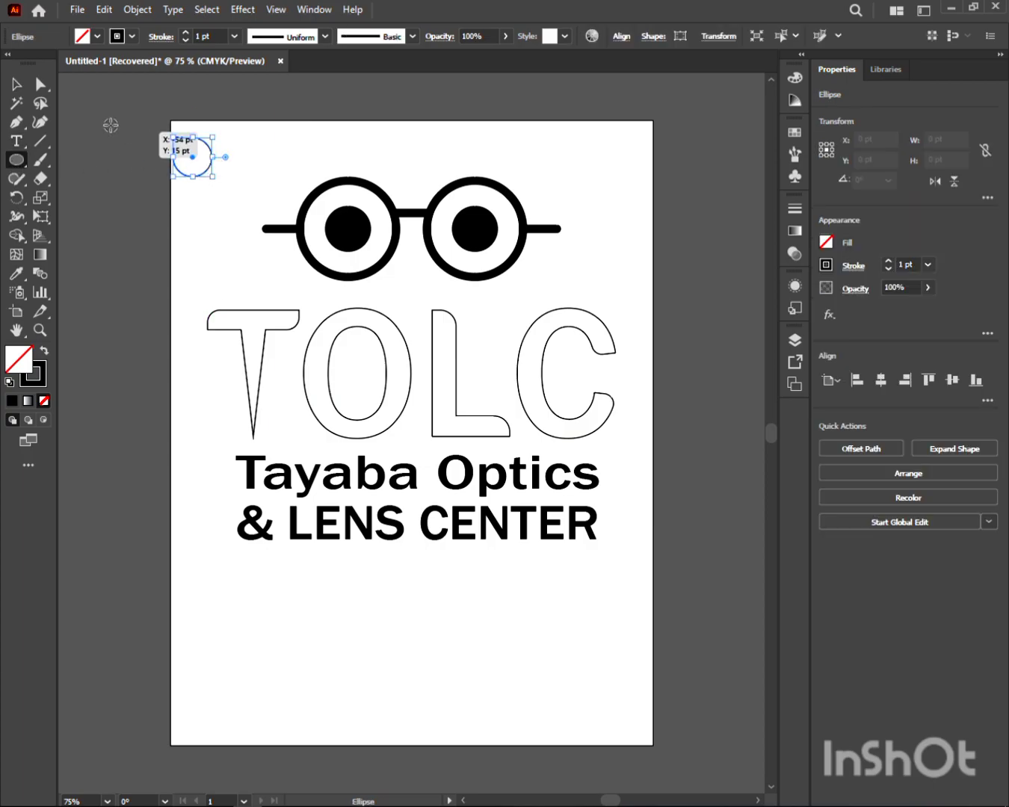
pyautogui.click(16, 84)
# Step: Fill the circle with the default white-to-black gradient and bring up the Gradient panel
pyautogui.click(97, 37)
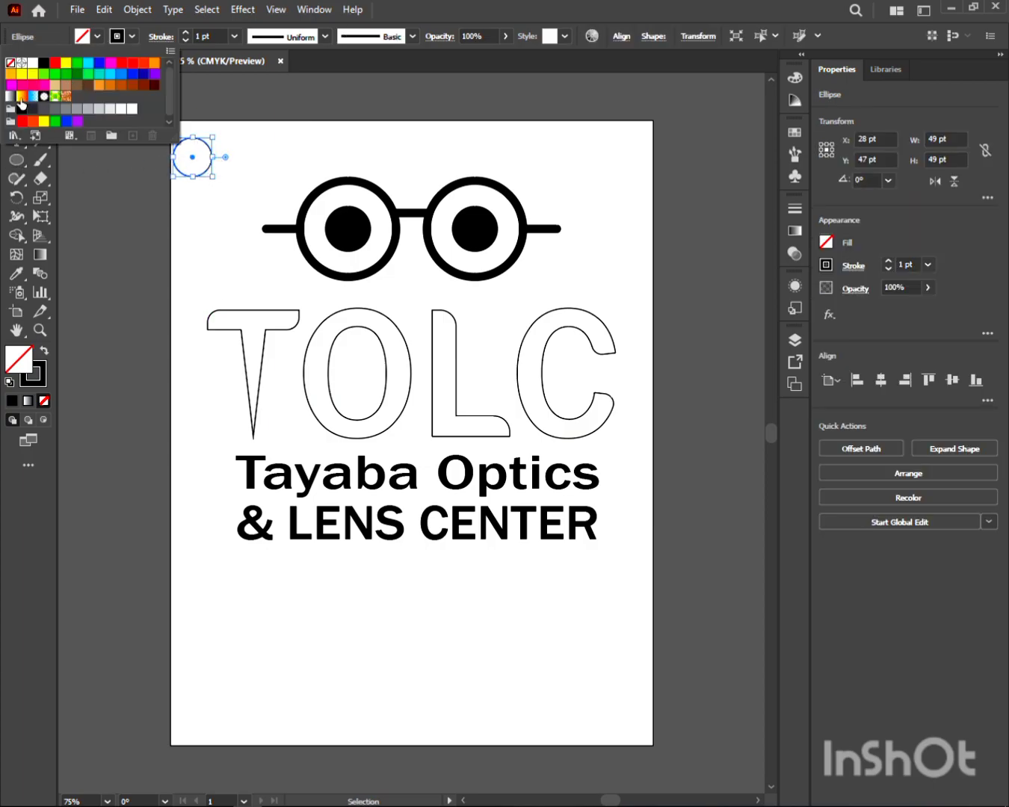
pyautogui.click(9, 96)
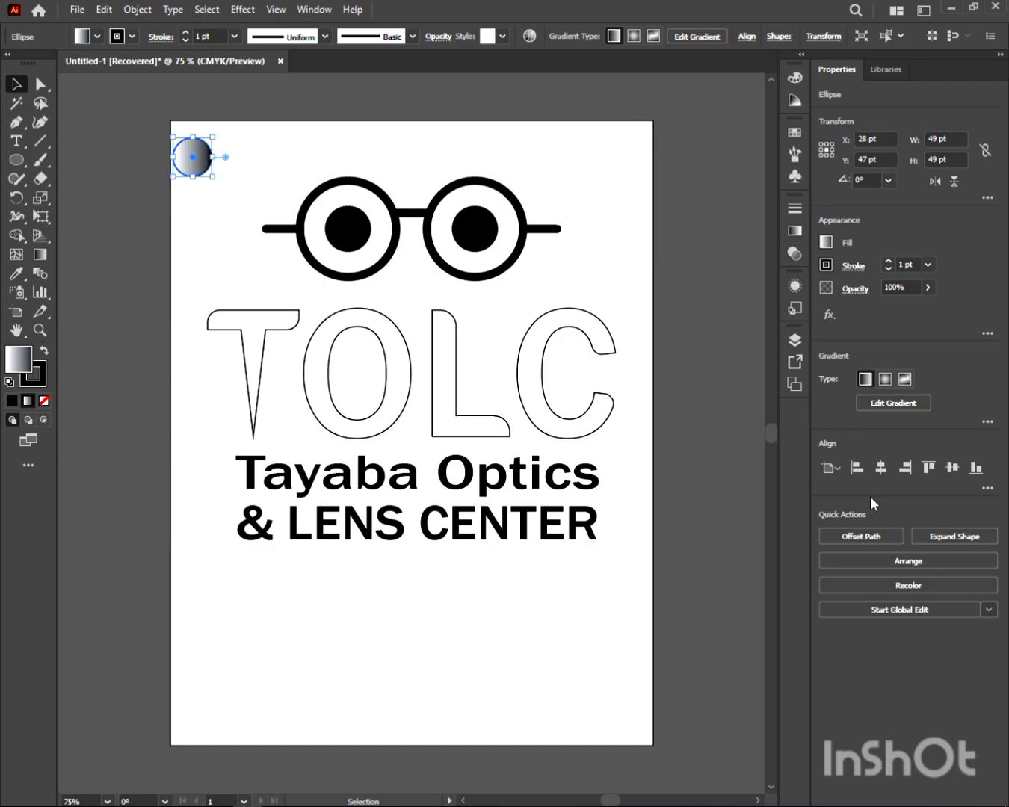
pyautogui.click(874, 403)
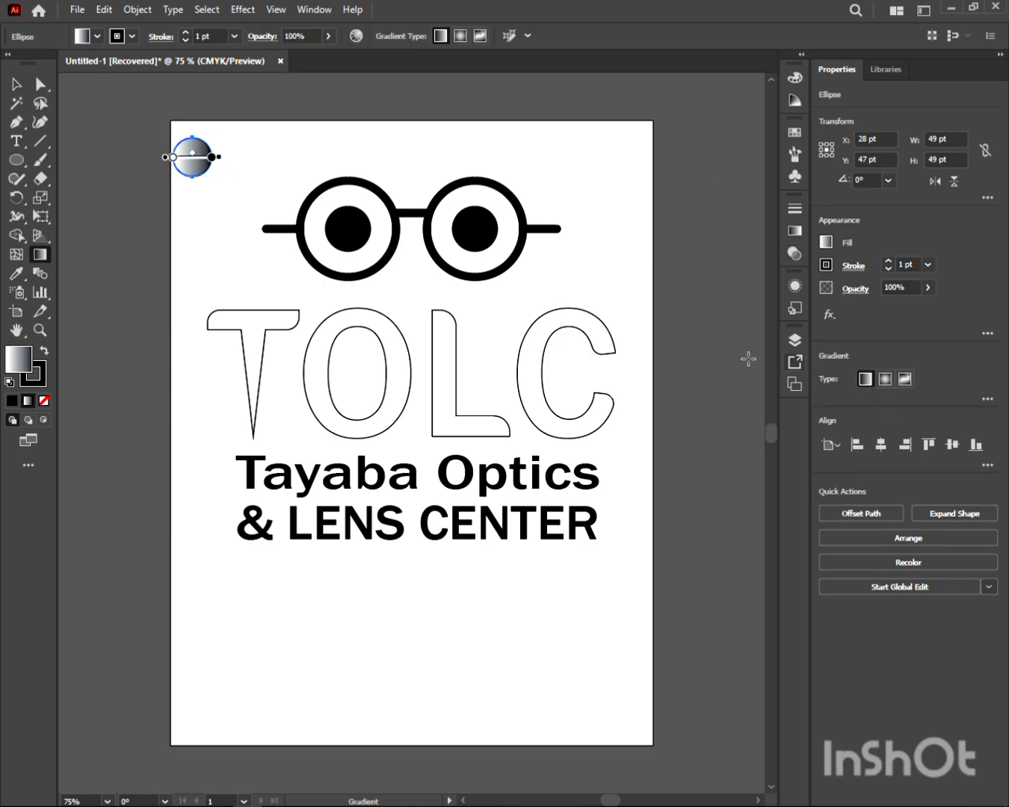
pyautogui.click(830, 243)
pyautogui.click(781, 416)
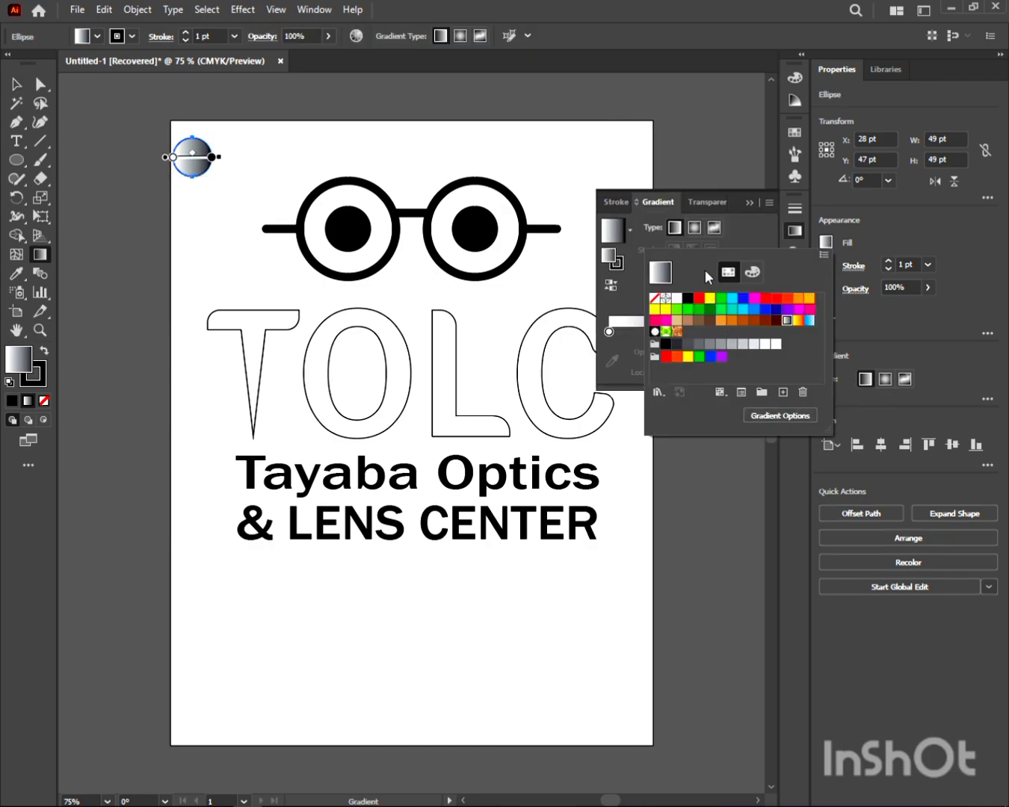
pyautogui.click(634, 242)
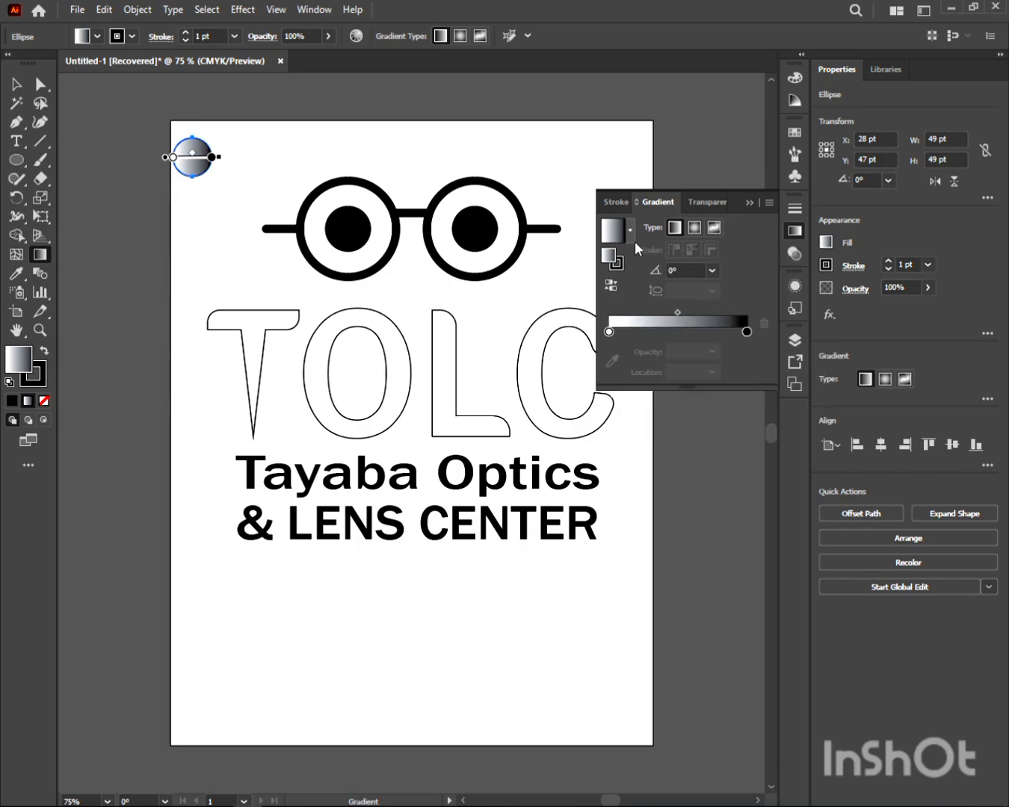
# Step: Set the circle's left gradient stop to cyan and the right stop to blue
pyautogui.moveTo(610, 332); pyautogui.dragTo(613, 335)
pyautogui.doubleClick(612, 333)
pyautogui.press('Escape')
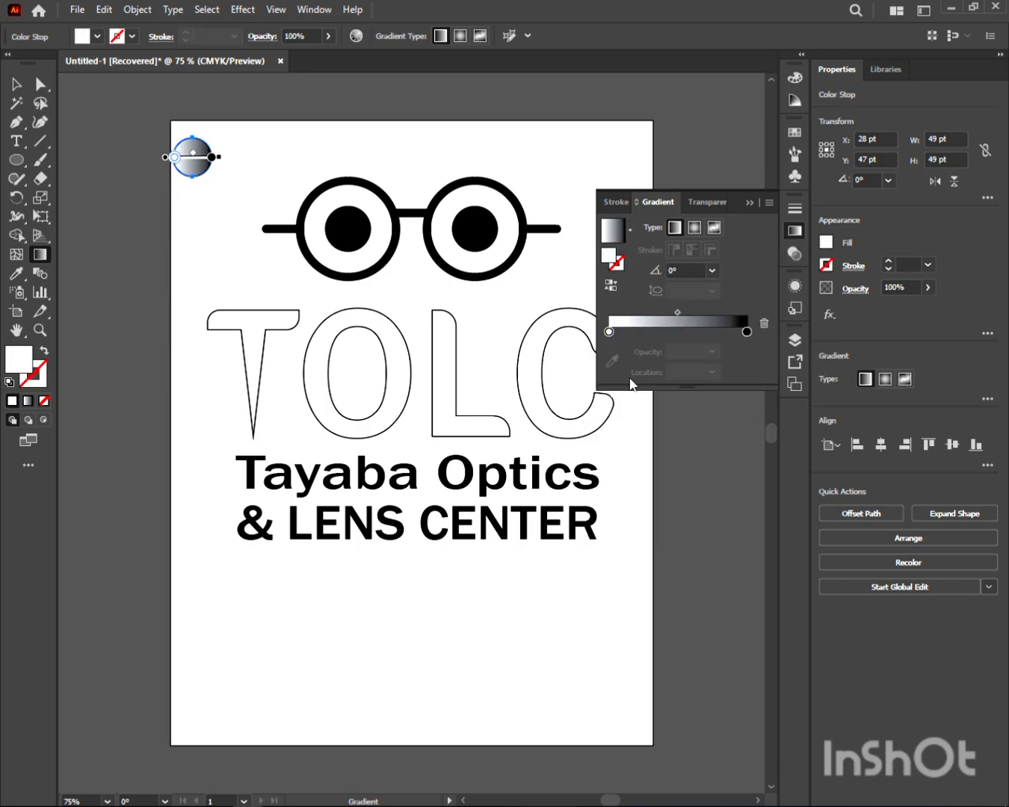
pyautogui.doubleClick(609, 332)
pyautogui.click(622, 383)
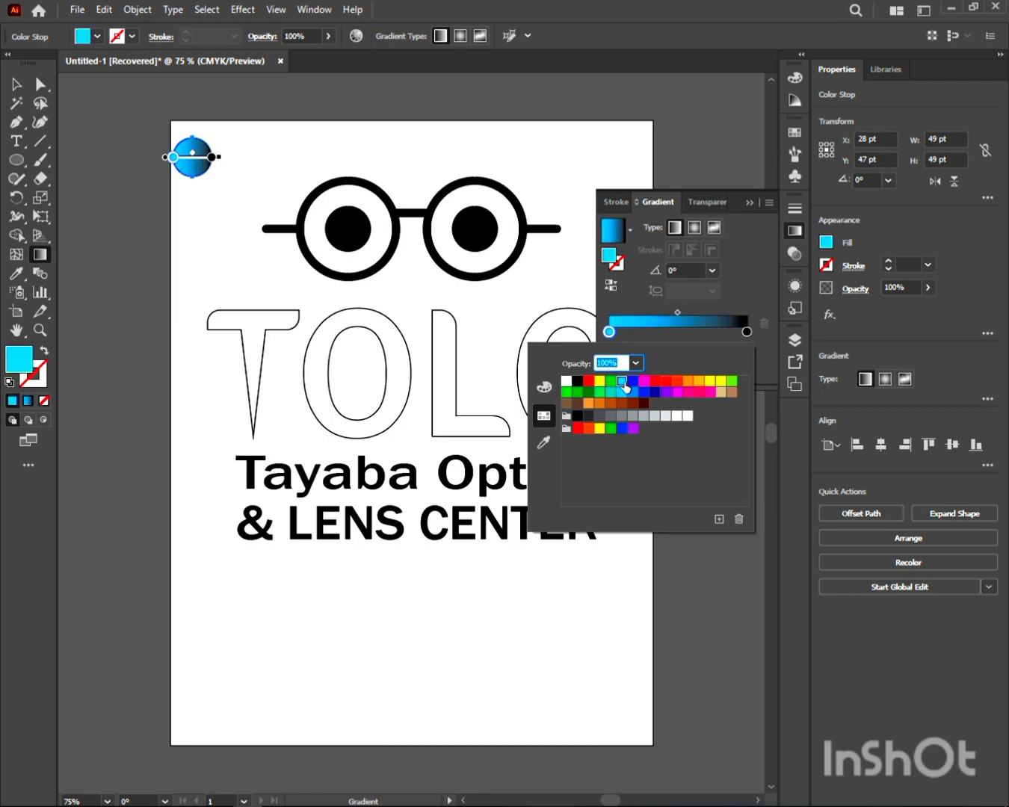
pyautogui.doubleClick(747, 331)
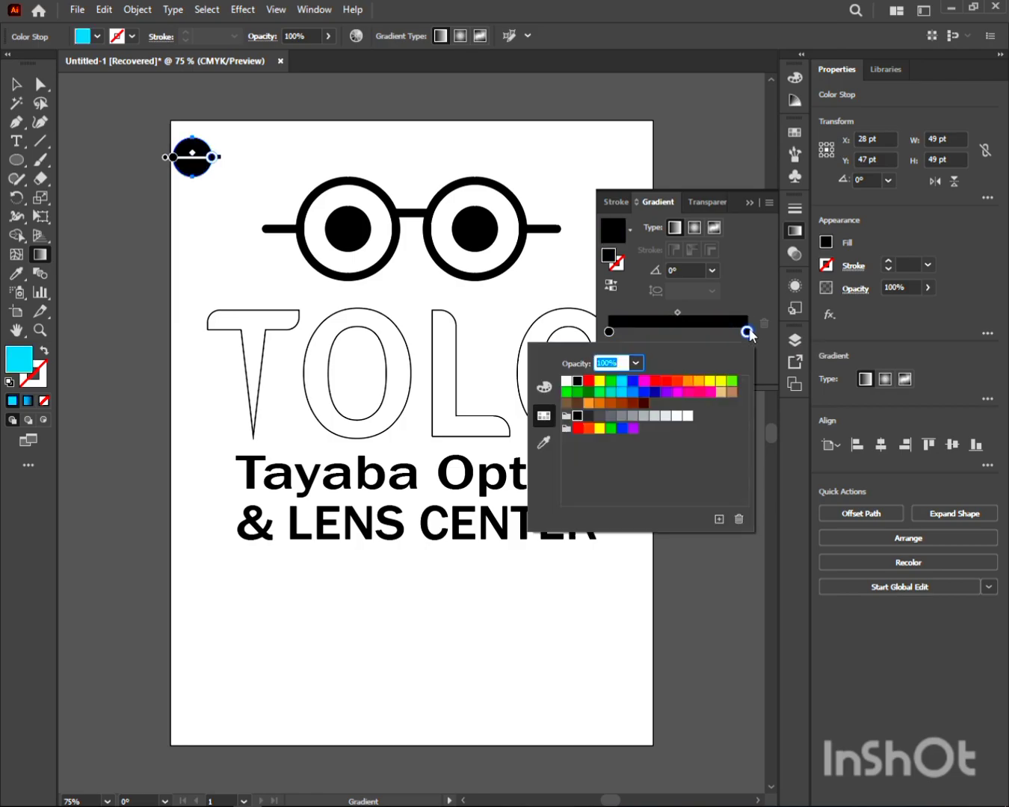
pyautogui.click(637, 380)
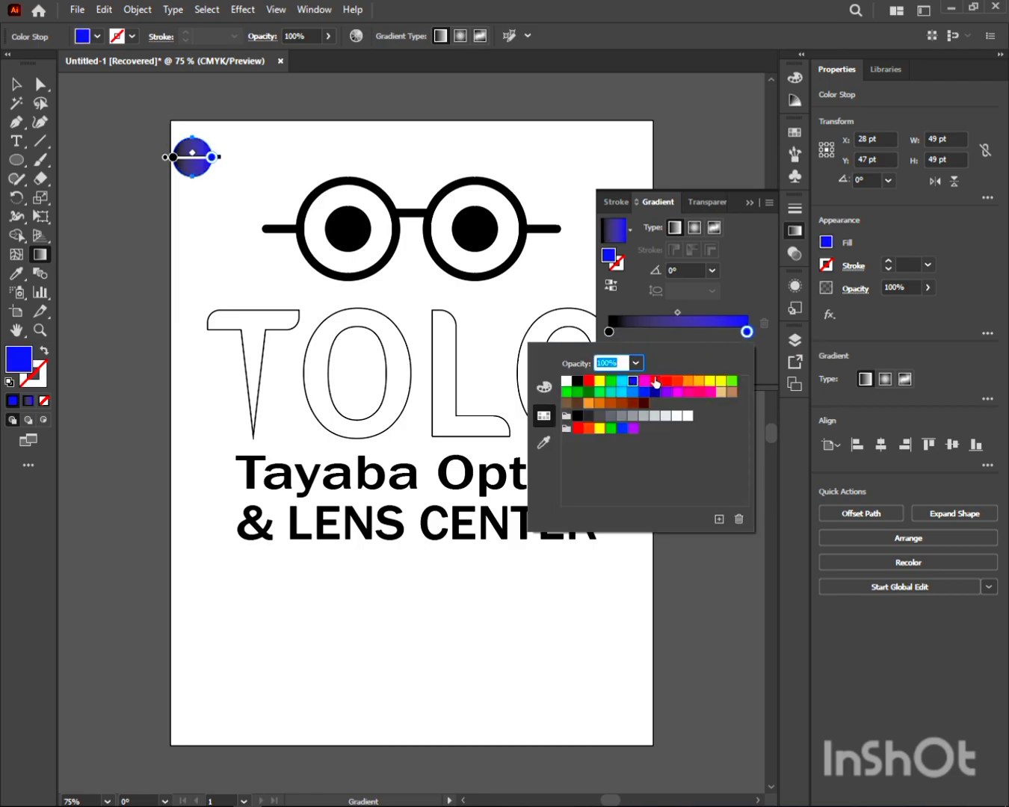
pyautogui.doubleClick(610, 332)
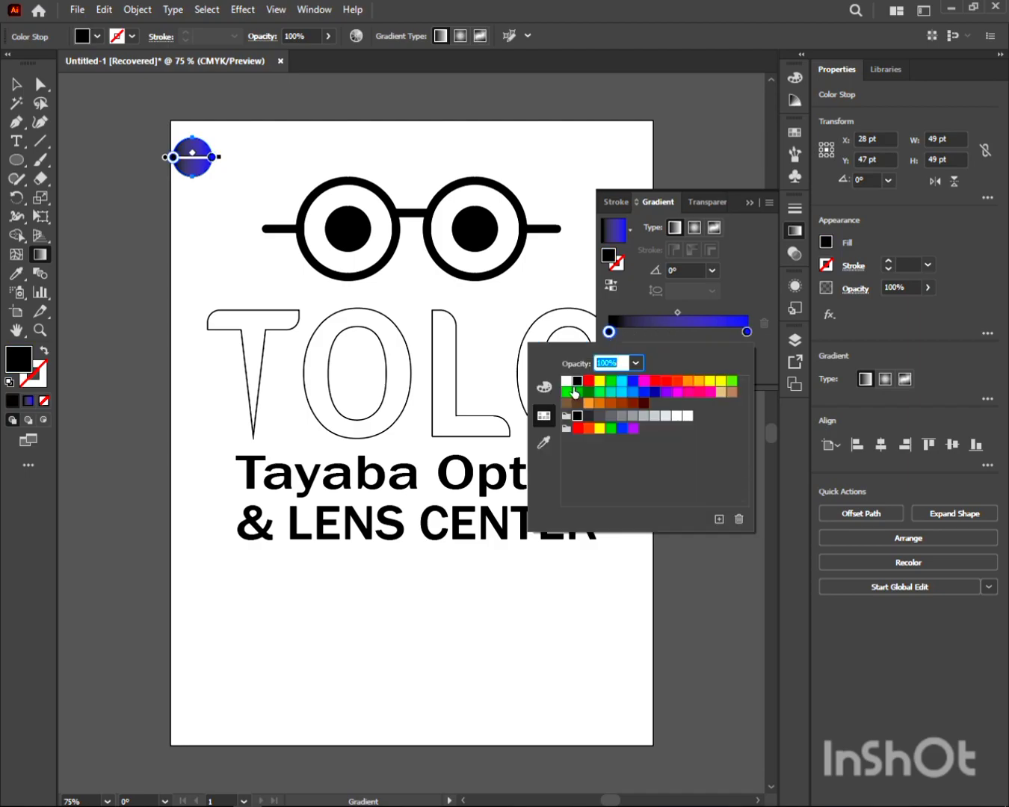
pyautogui.click(621, 382)
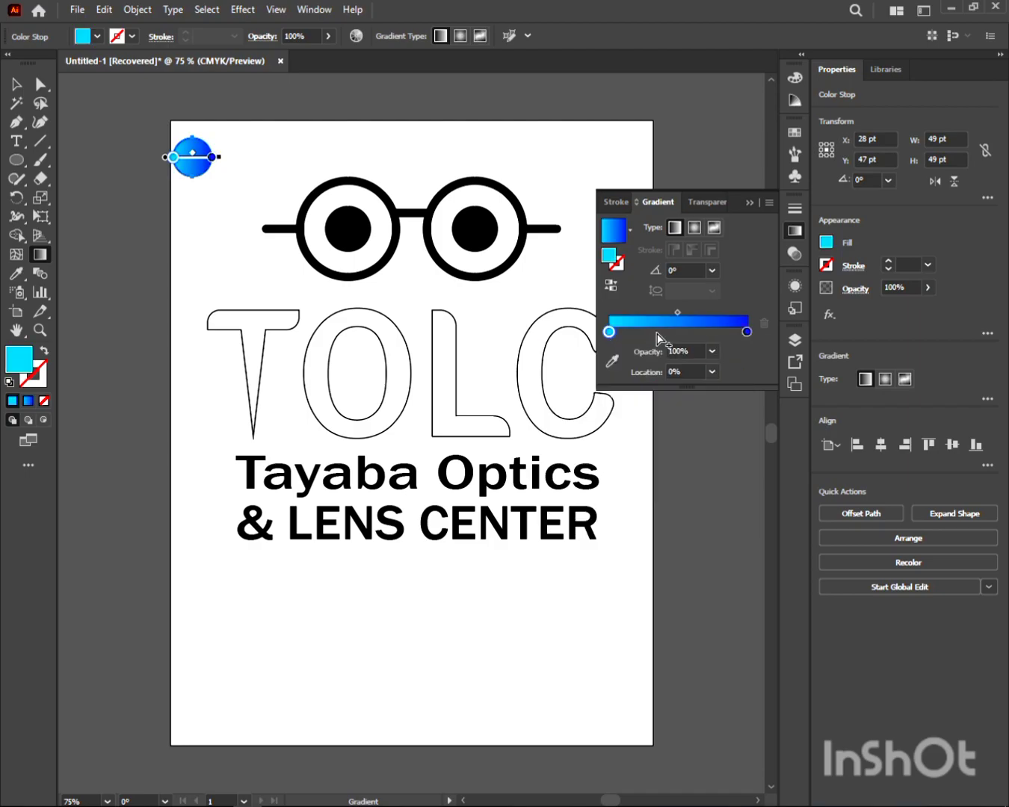
pyautogui.click(748, 202)
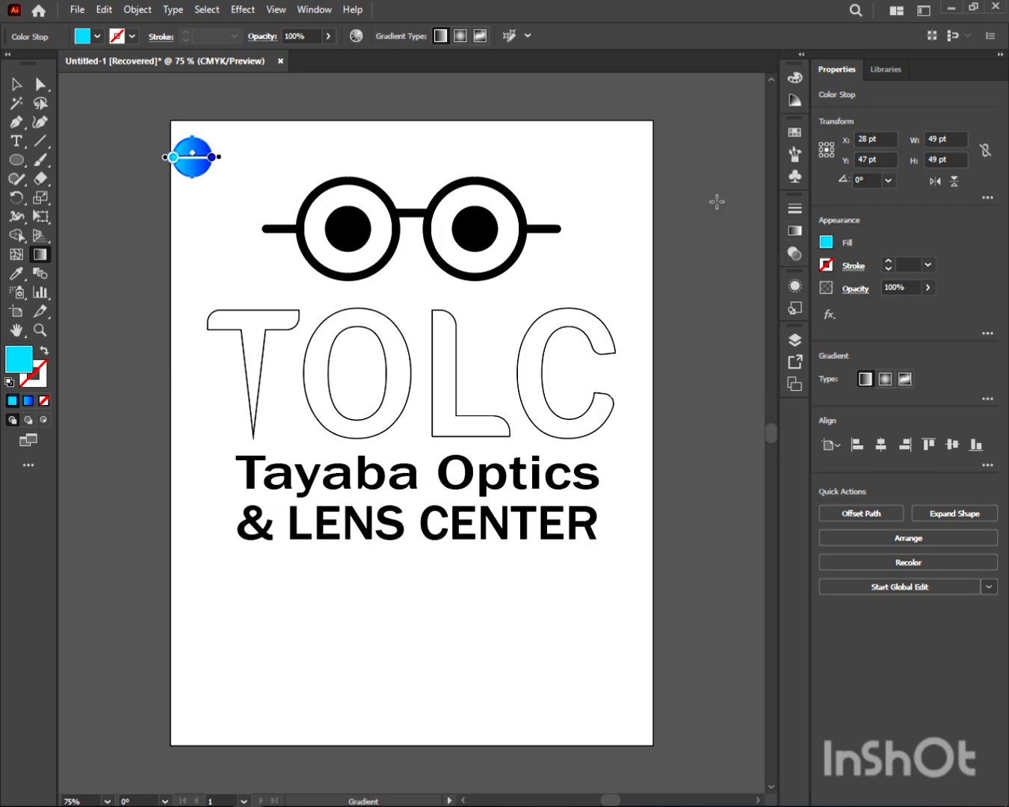
pyautogui.click(16, 84)
# Step: Set the gradient circle's stroke to None
pyautogui.click(222, 150)
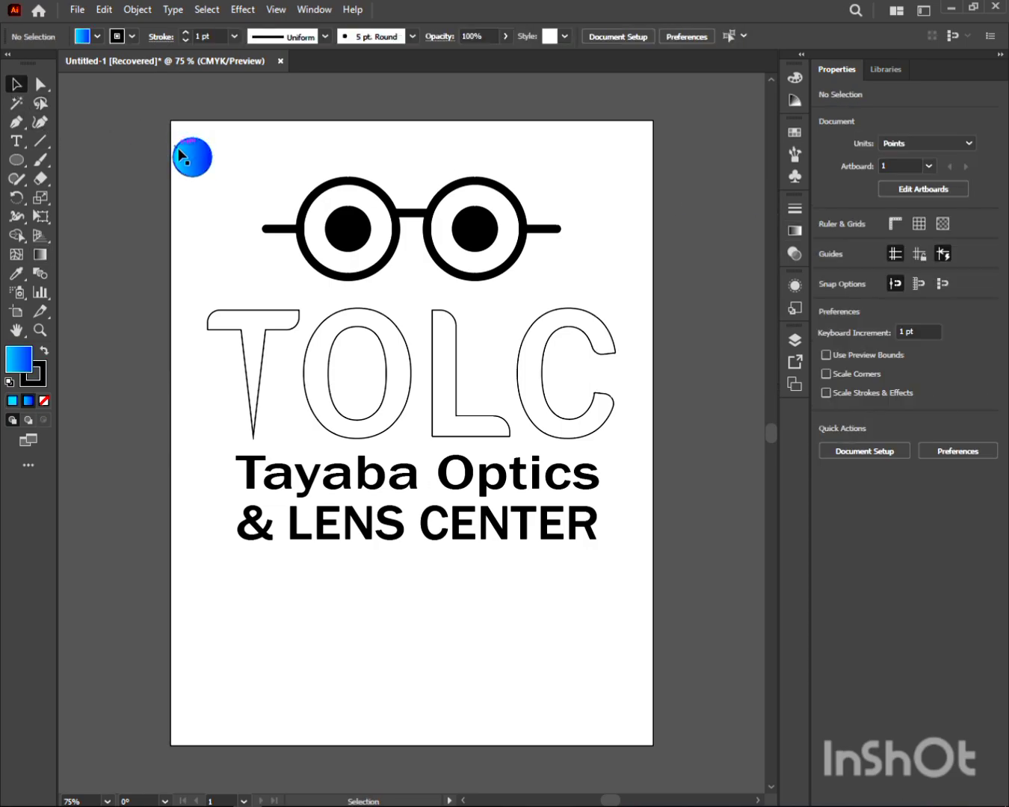
pyautogui.click(186, 166)
pyautogui.click(132, 37)
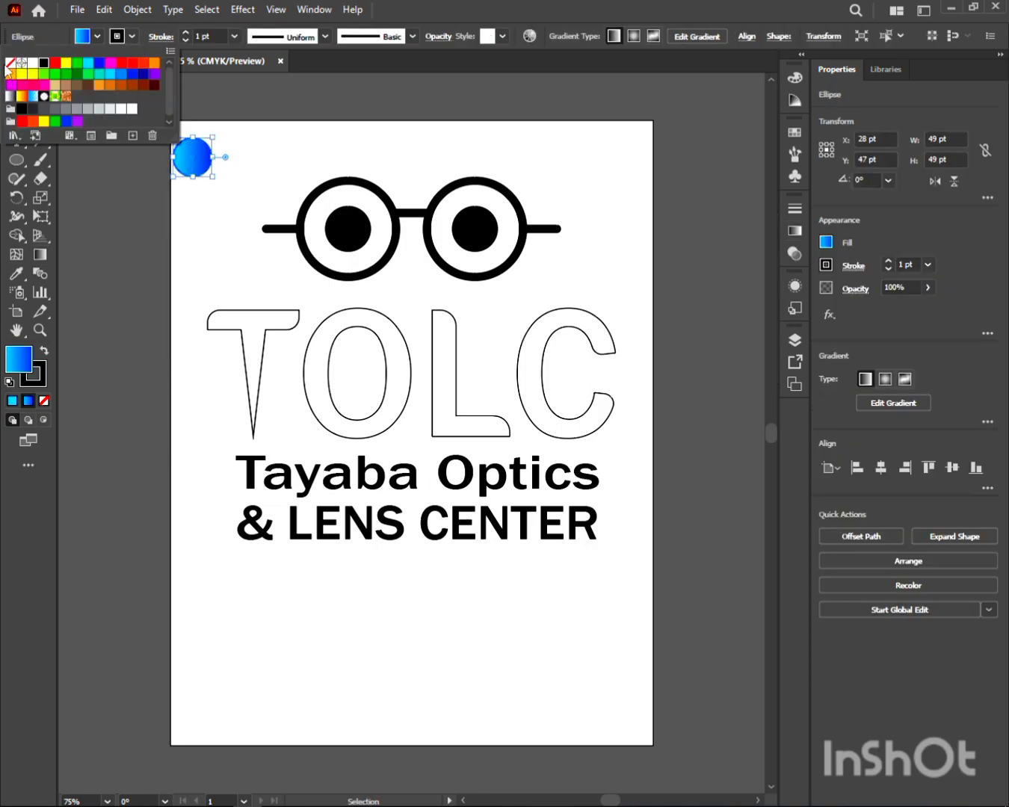
pyautogui.click(9, 64)
pyautogui.click(222, 147)
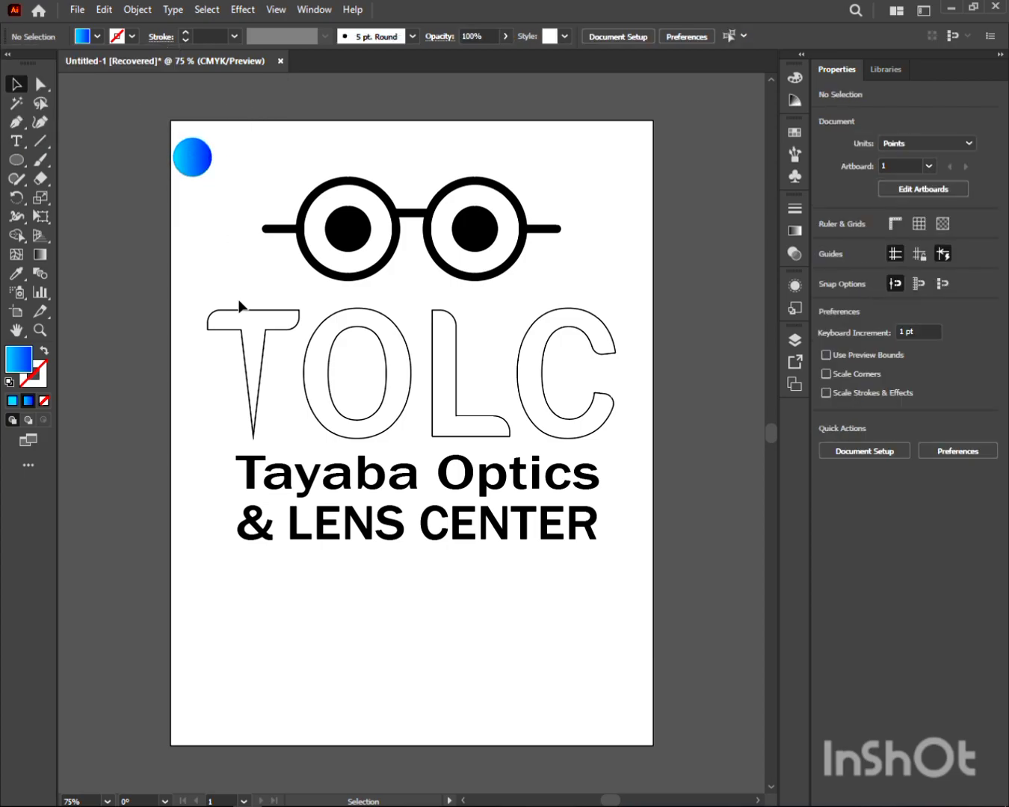
# Step: Copy the circle's cyan-to-blue gradient onto the TOLC letters with the Eyedropper
pyautogui.click(613, 402)
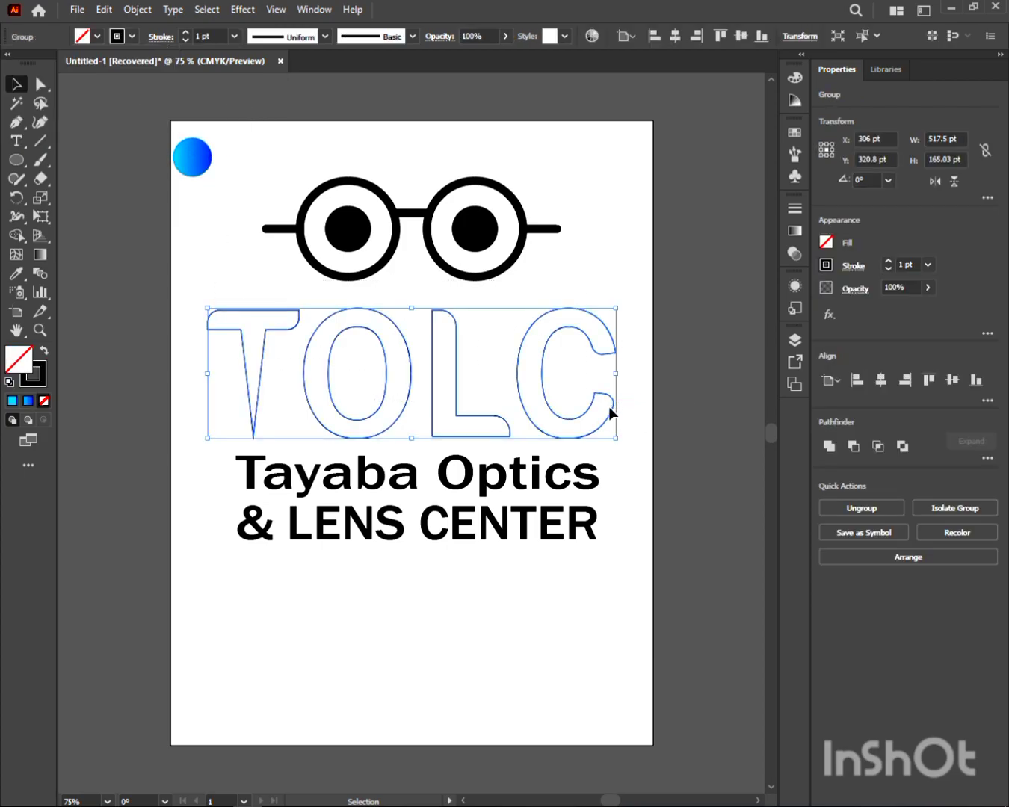
pyautogui.press('i')
pyautogui.click(195, 161)
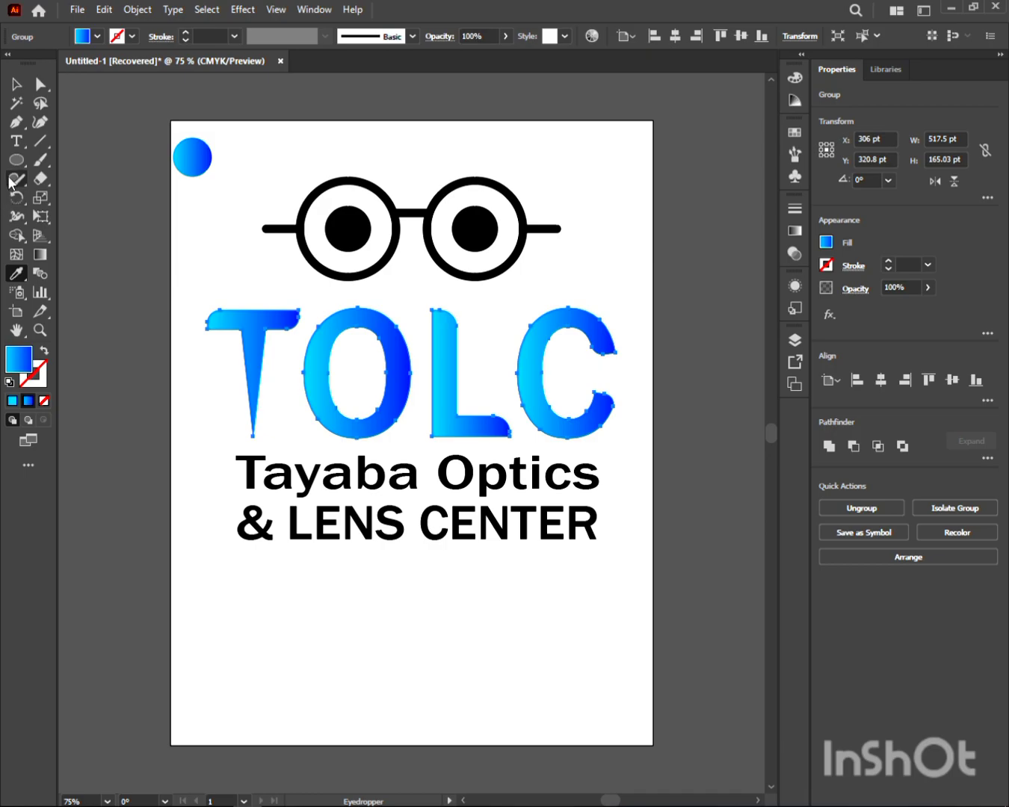
pyautogui.click(15, 84)
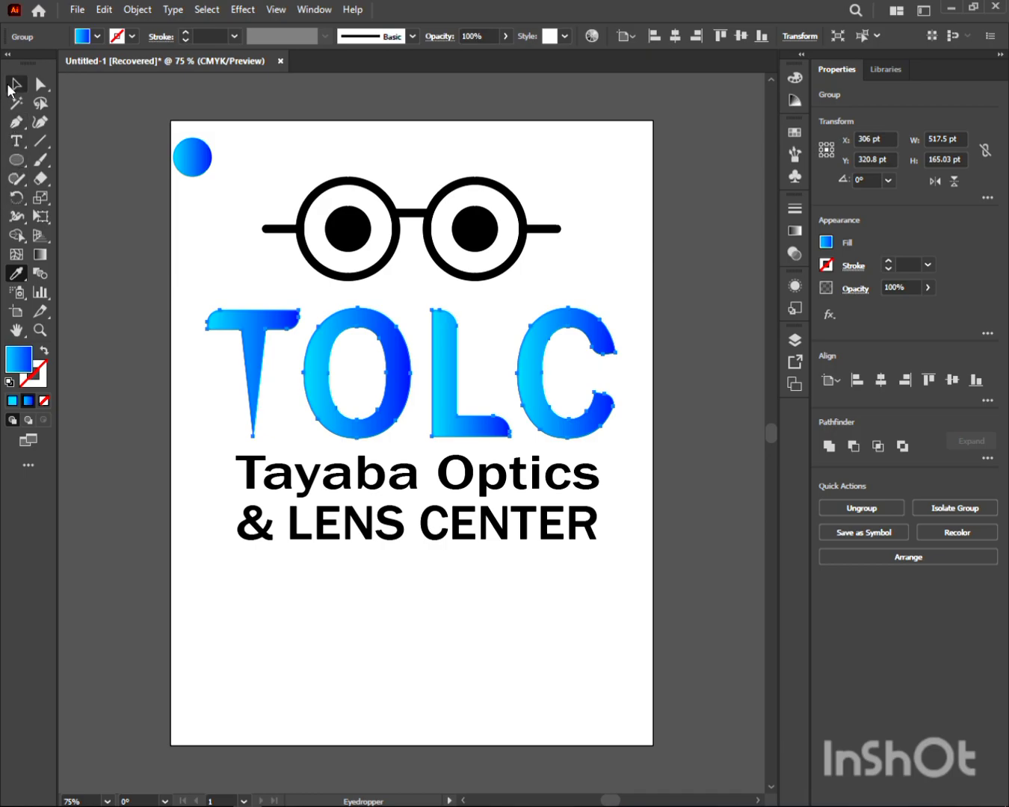
pyautogui.click(198, 124)
pyautogui.moveTo(224, 294); pyautogui.dragTo(608, 442)
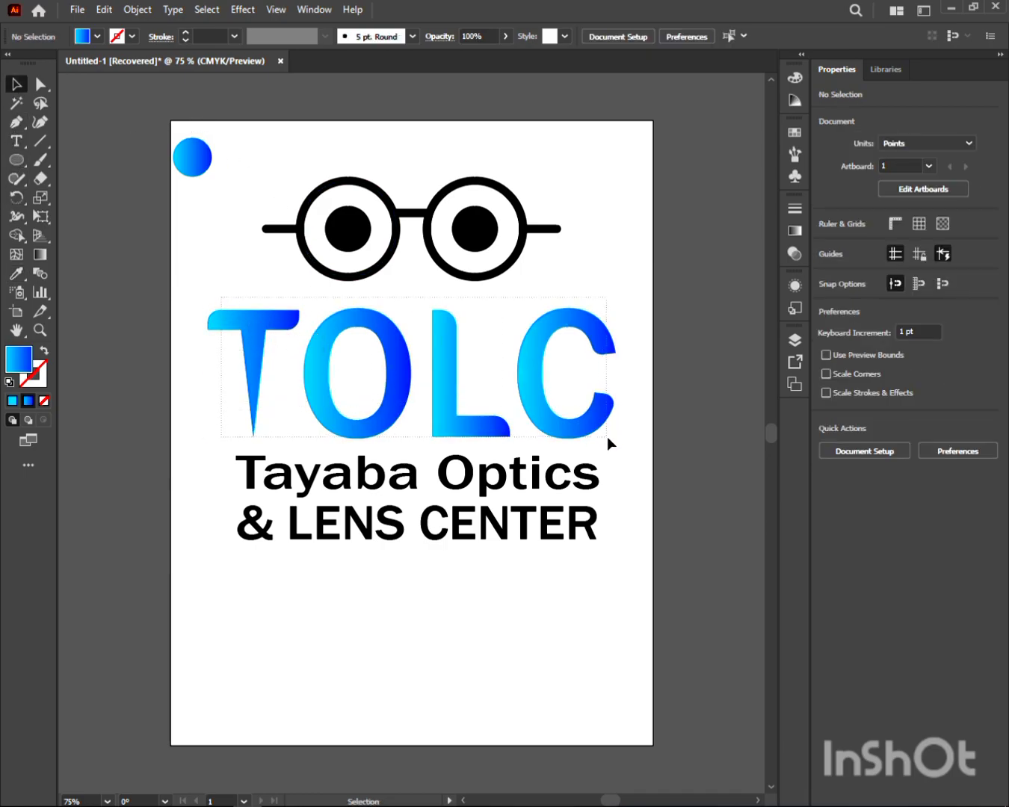
# Step: Delete the small gradient sample circle from the artboard
pyautogui.click(633, 363)
pyautogui.click(196, 164)
pyautogui.press('Delete')
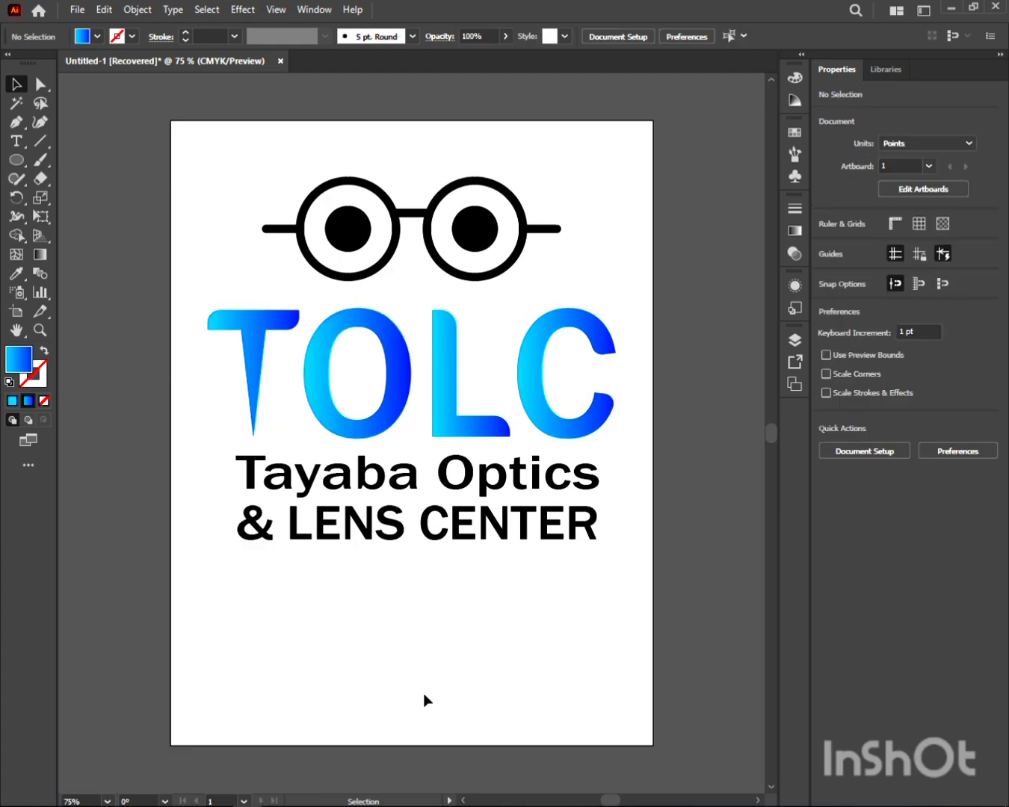